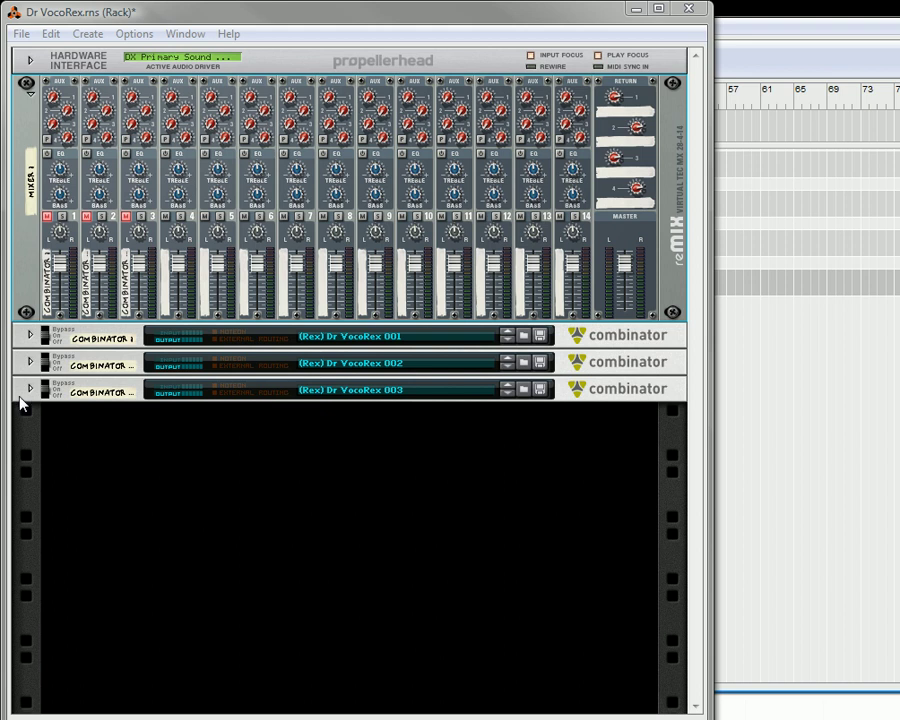
# - Unfold Combinator 1, unmute mixer channel 1 and start playback
pyautogui.click(30, 336)
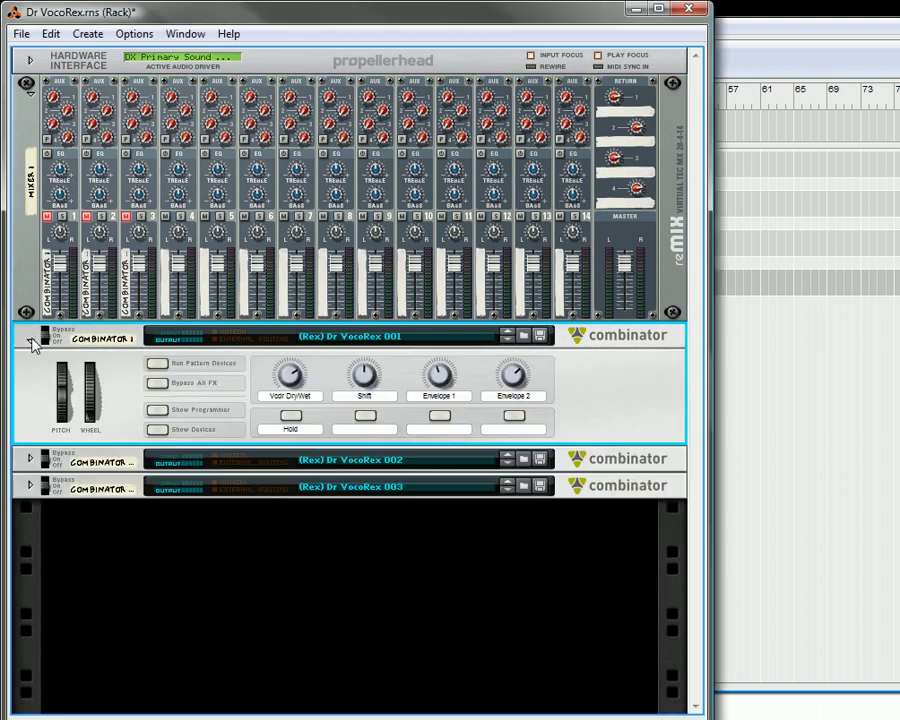
pyautogui.click(46, 218)
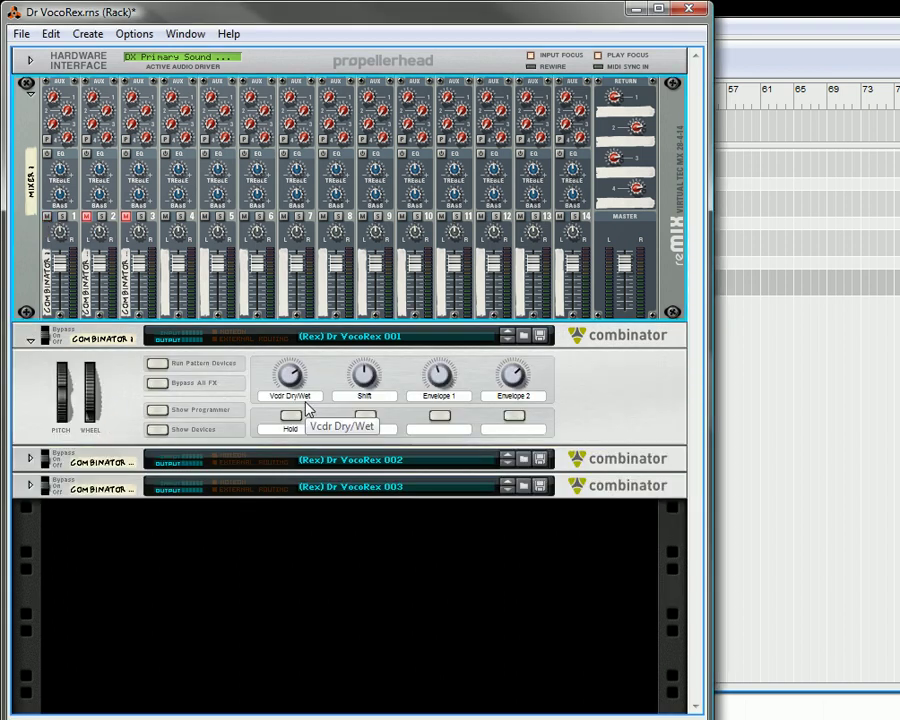
pyautogui.press('space')
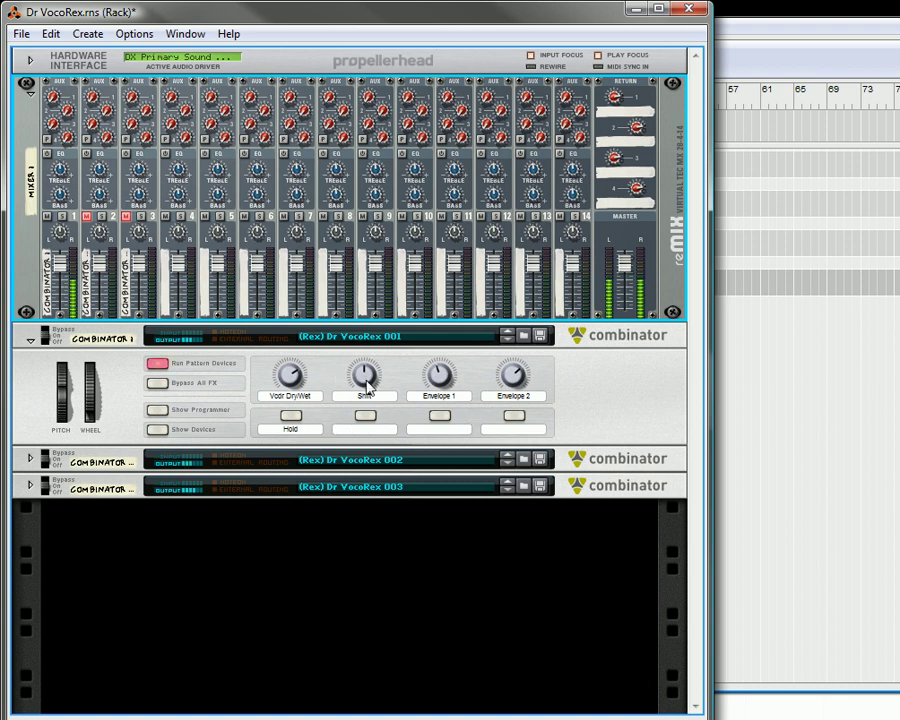
# - Sweep the Shift knob, set Dry/Wet to 47, and toggle Hold on and off
pyautogui.click(358, 381)
pyautogui.moveTo(378, 400); pyautogui.dragTo(405, 385)
pyautogui.moveTo(289, 374); pyautogui.dragTo(310, 418)
pyautogui.click(291, 416)
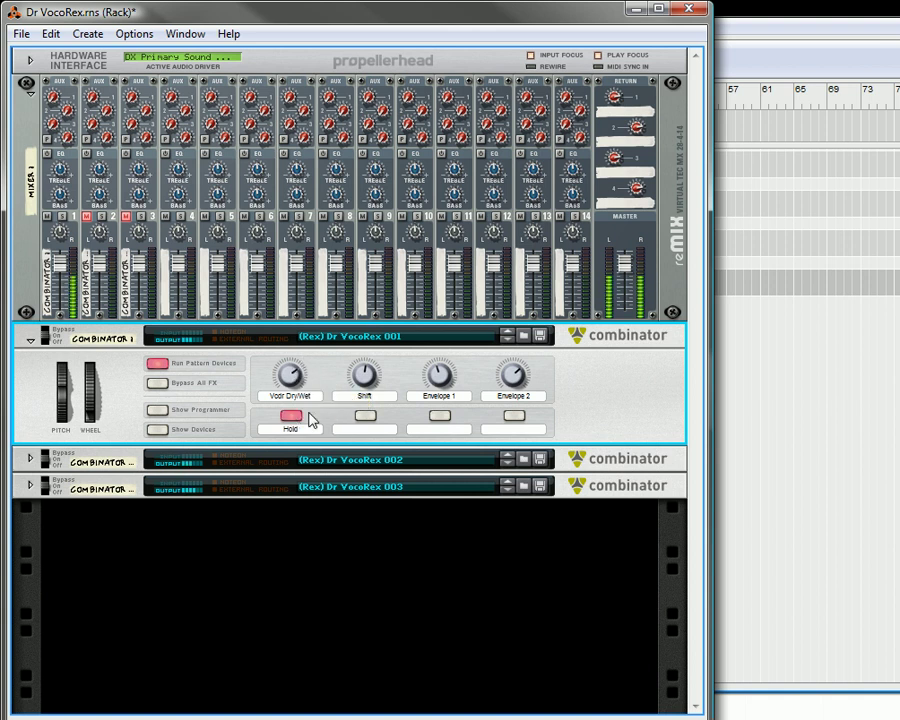
pyautogui.click(297, 419)
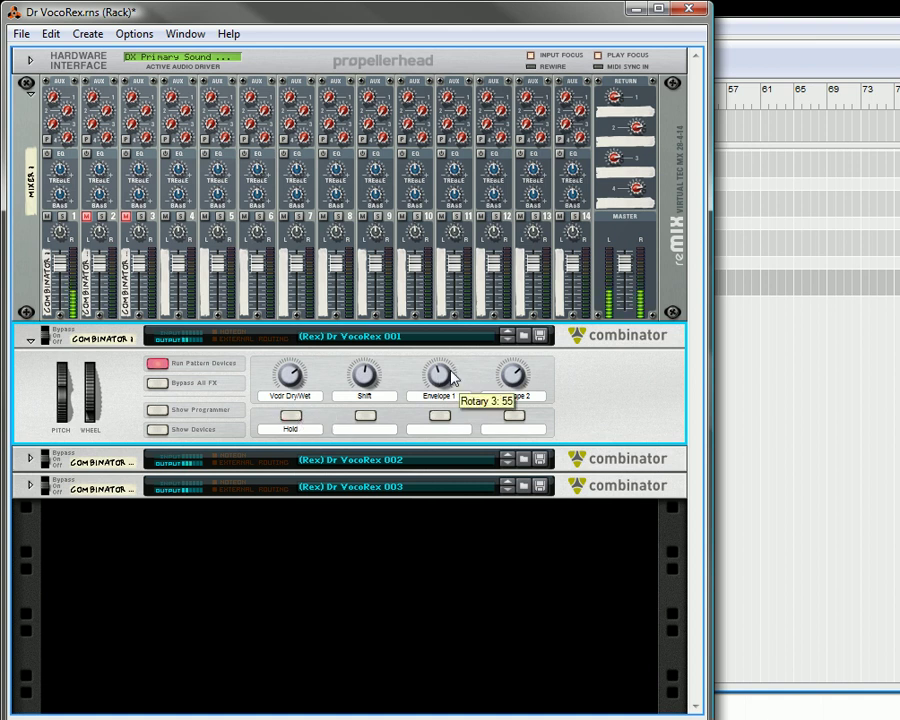
# - Set the Envelope rotary to 44, then stop playback and re-mute mixer channel 1
pyautogui.scroll(5, 448, 372)
pyautogui.scroll(-12, 452, 372)
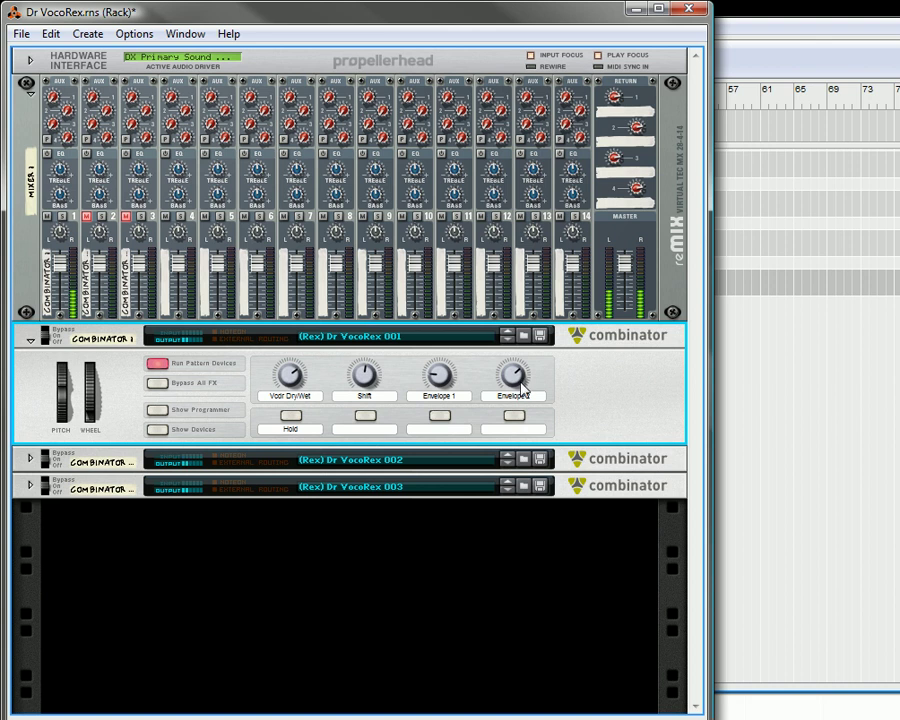
pyautogui.scroll(-7, 520, 388)
pyautogui.moveTo(531, 417); pyautogui.dragTo(533, 375)
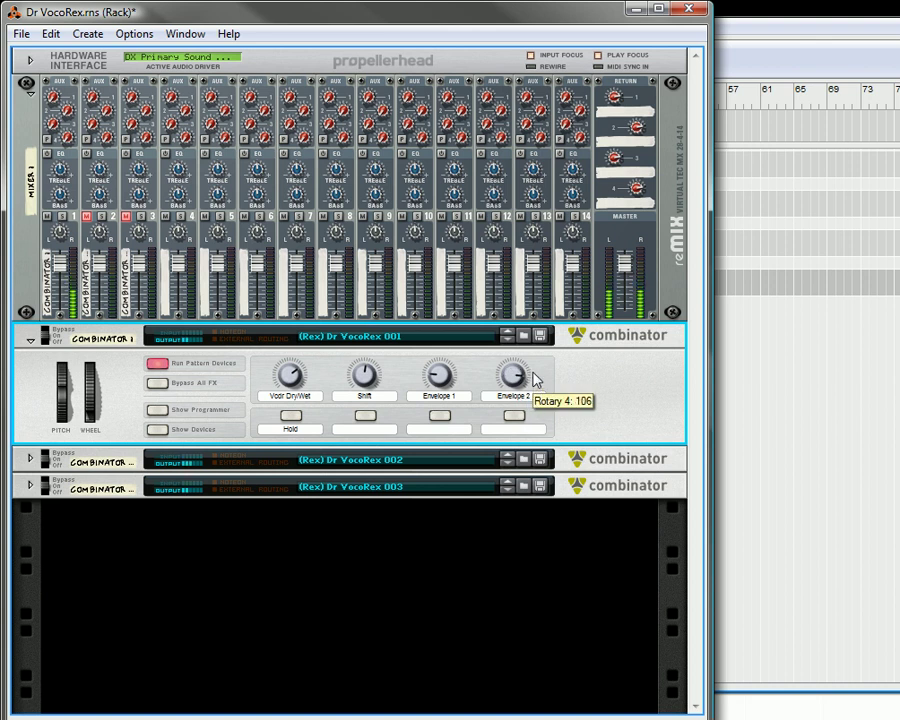
pyautogui.scroll(-5, 535, 379)
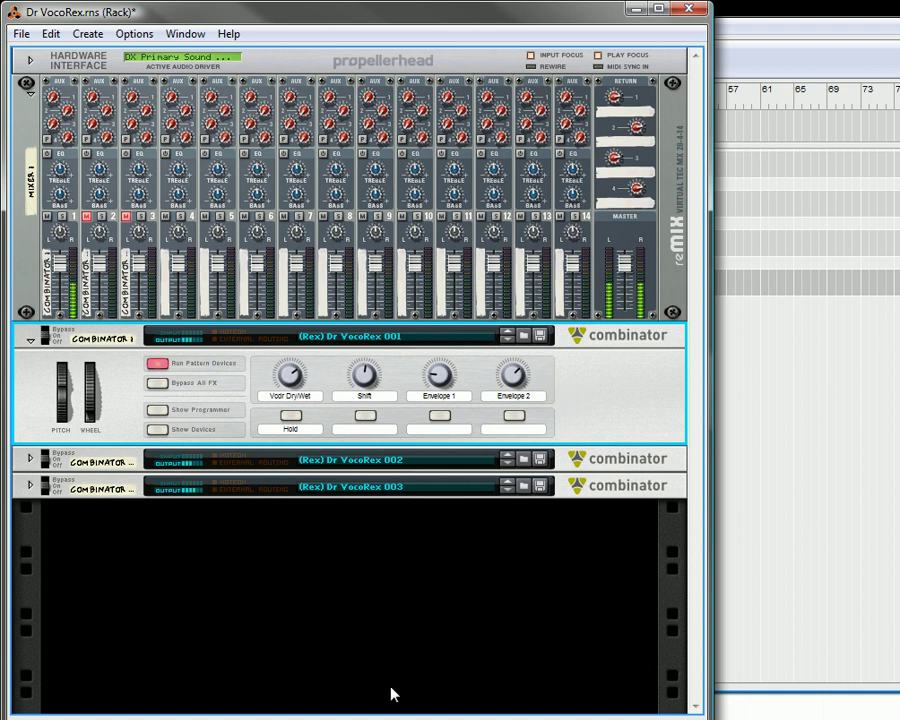
pyautogui.click(157, 363)
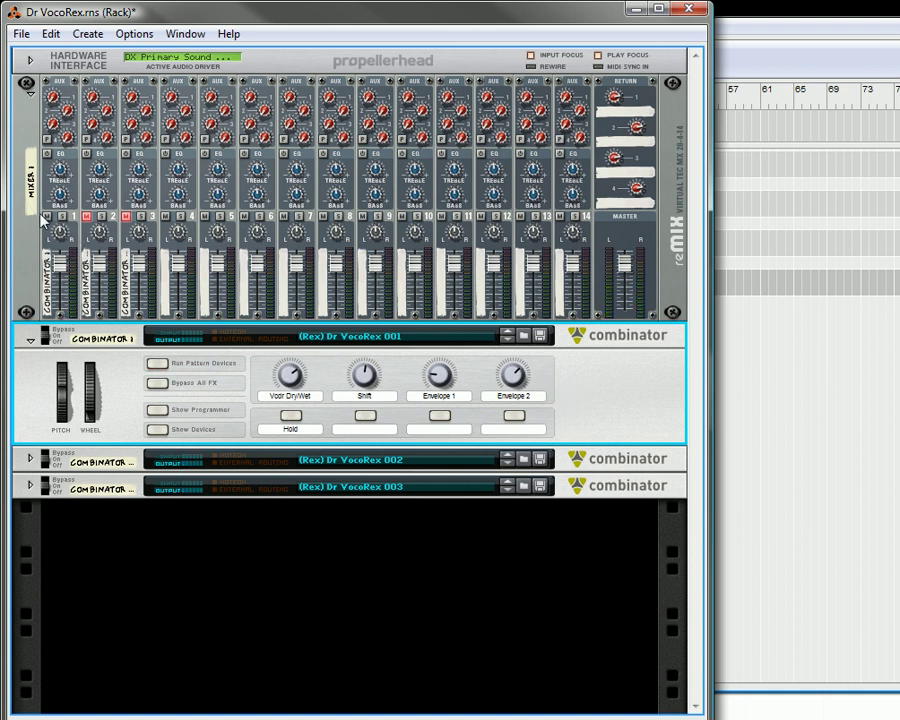
pyautogui.click(32, 156)
# - Fold Combinator 1 and create a new empty Combinator below it
pyautogui.click(30, 342)
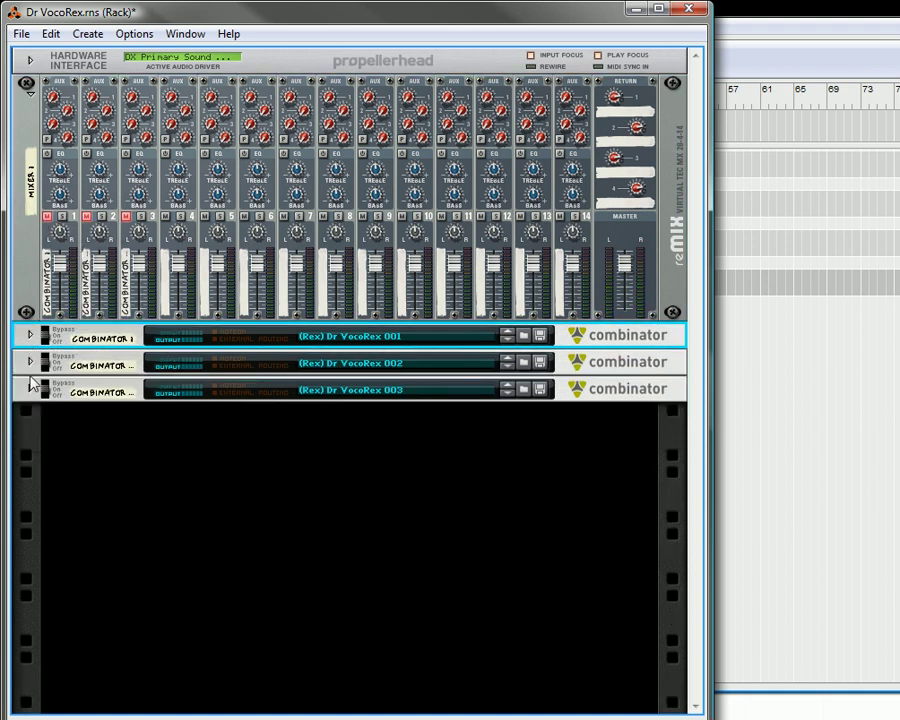
pyautogui.rightClick(190, 447)
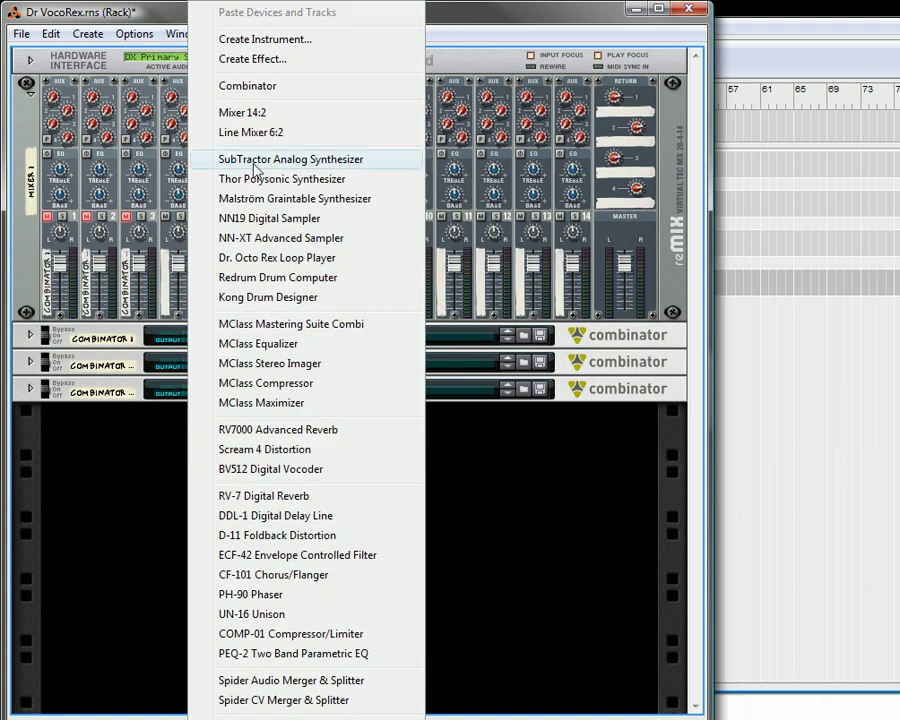
pyautogui.click(274, 87)
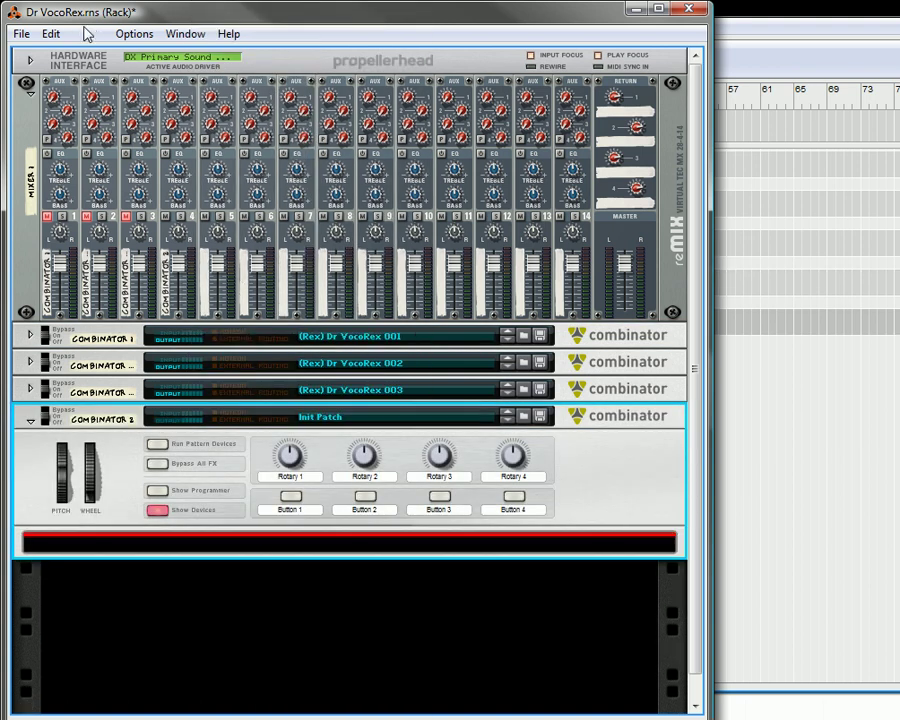
# - Add a Line Mixer 6:2 and a Dr. Octo Rex Loop Player inside Combinator 2
pyautogui.click(87, 33)
pyautogui.click(128, 147)
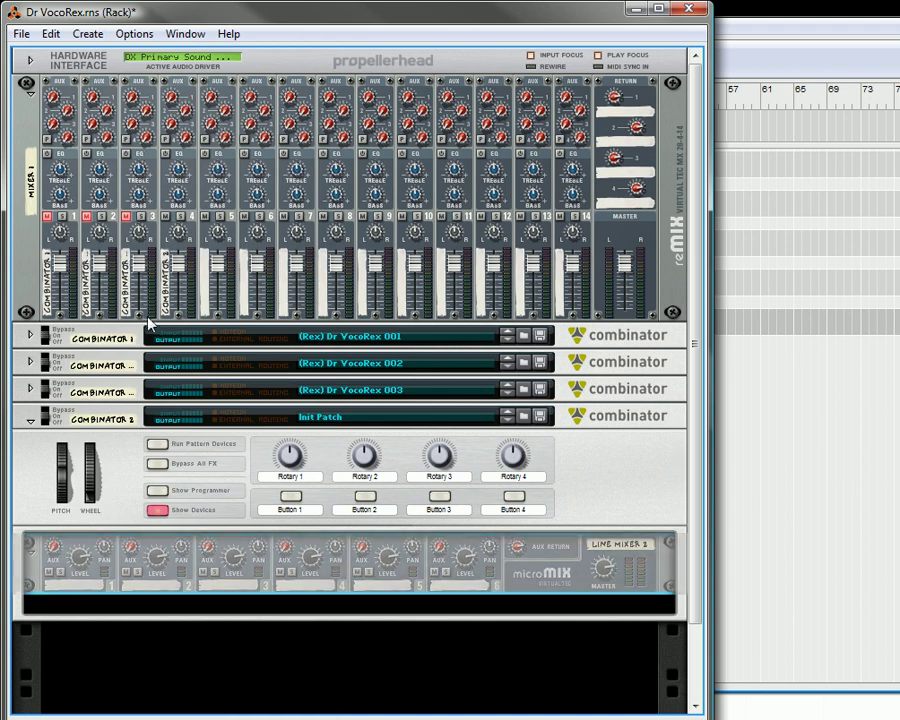
pyautogui.click(87, 33)
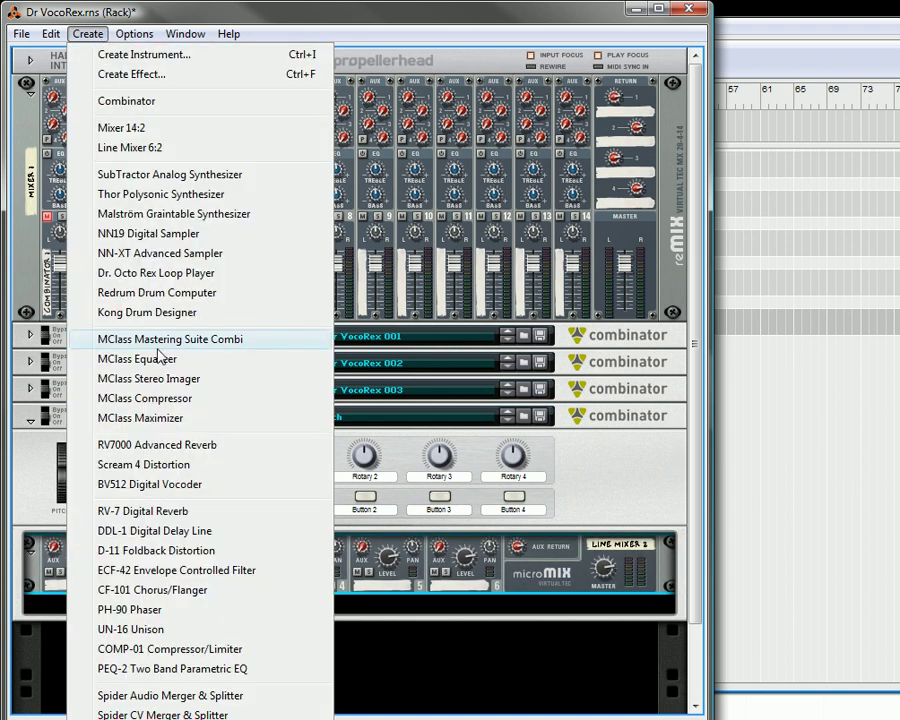
pyautogui.click(178, 280)
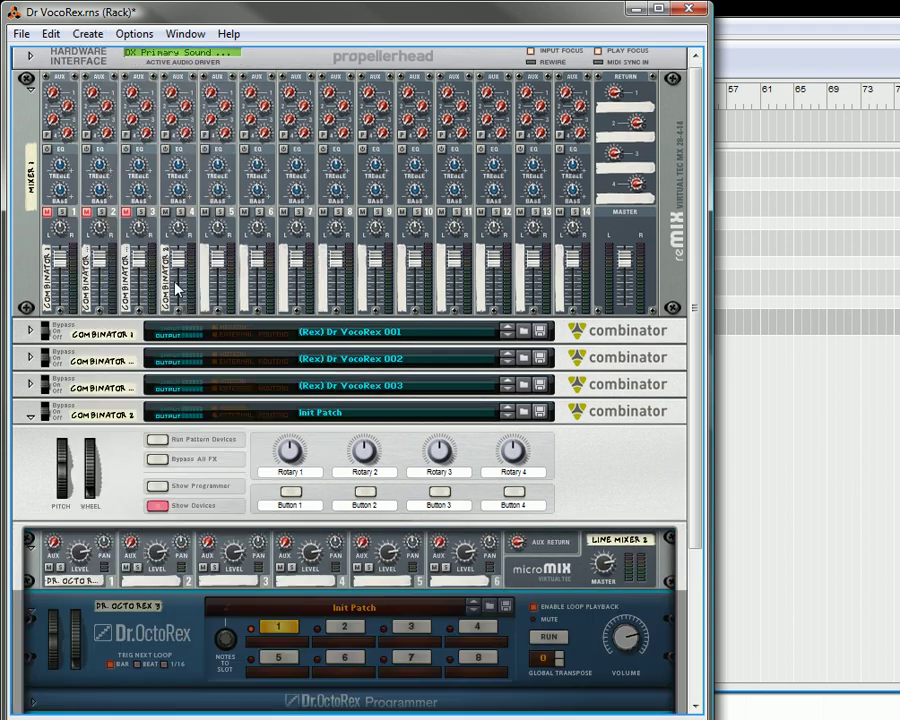
pyautogui.scroll(-3, 200, 456)
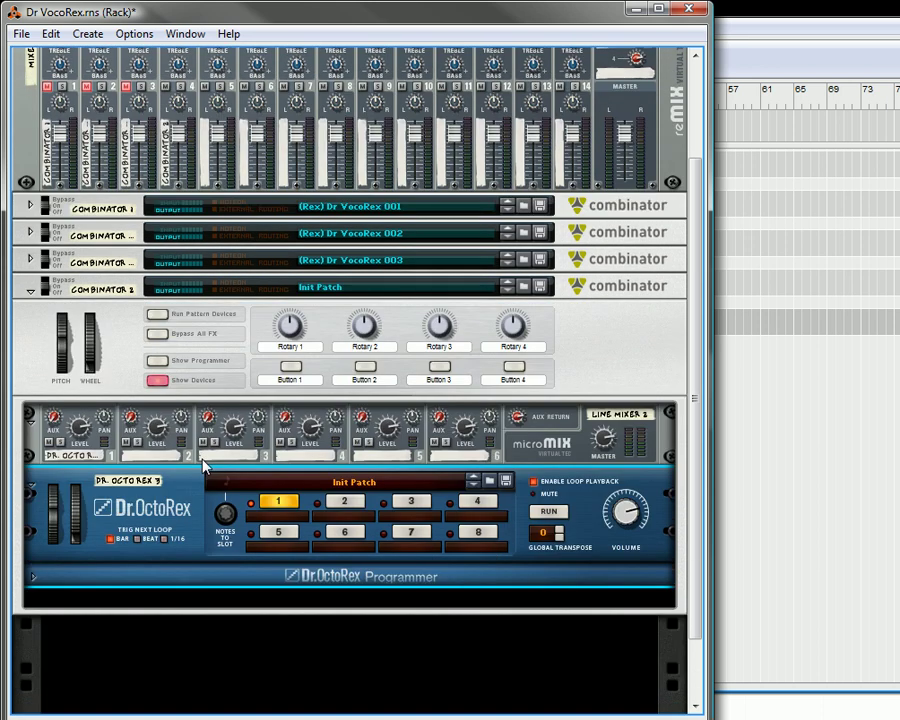
# - Add a BV512 Digital Vocoder and a second Dr. Octo Rex Loop Player
pyautogui.click(92, 35)
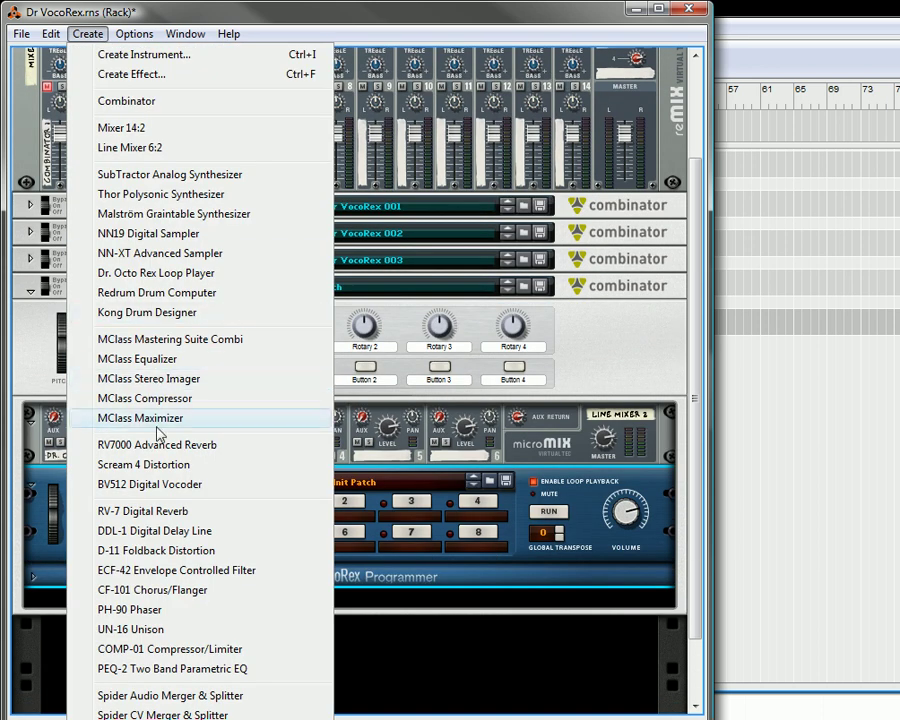
pyautogui.click(166, 485)
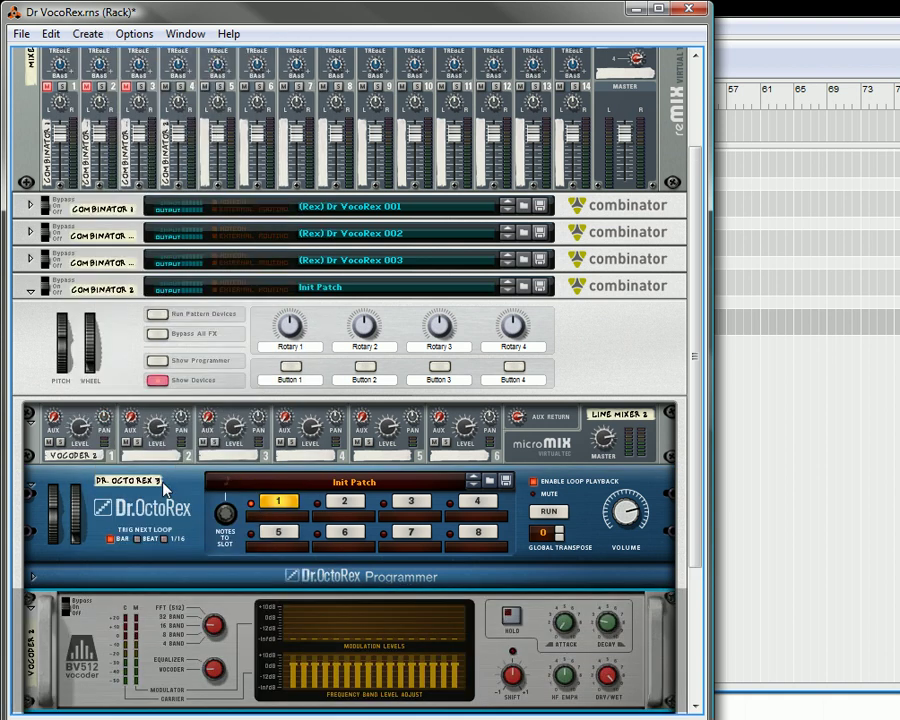
pyautogui.scroll(-1, 215, 525)
pyautogui.scroll(-1, 222, 515)
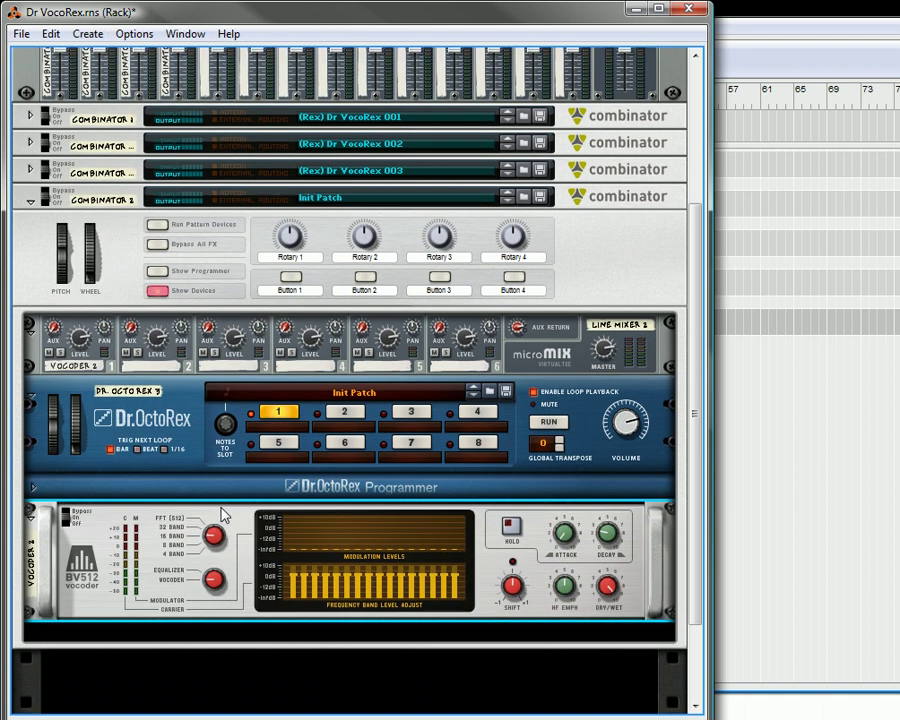
pyautogui.click(86, 36)
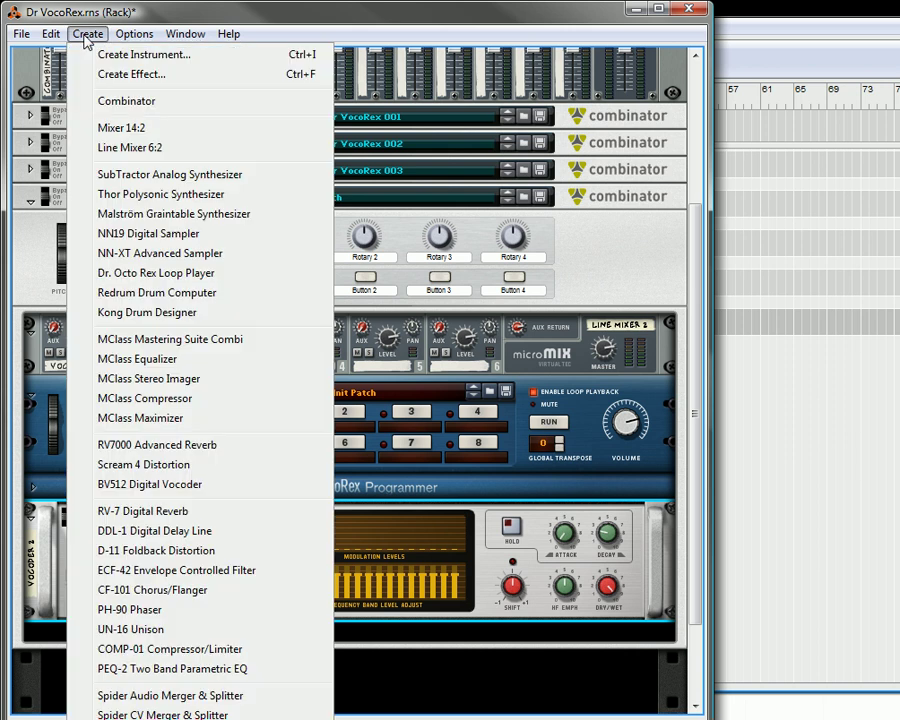
pyautogui.click(143, 274)
pyautogui.scroll(-2, 200, 430)
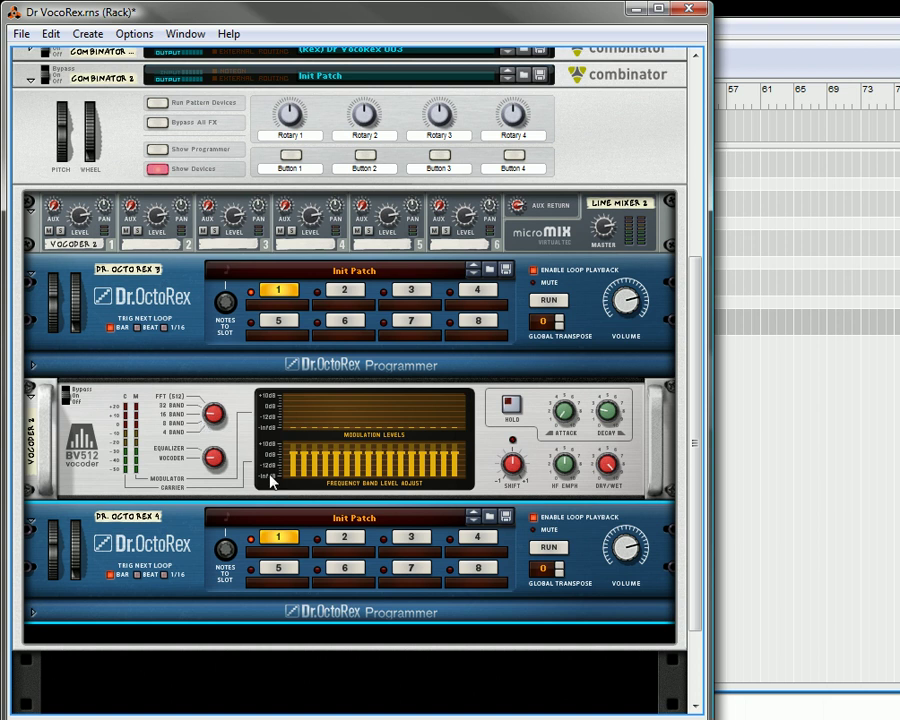
# - Flip the rack and insert a Spider Audio Merger & Splitter below the BV512 vocoder
pyautogui.press('Tab')
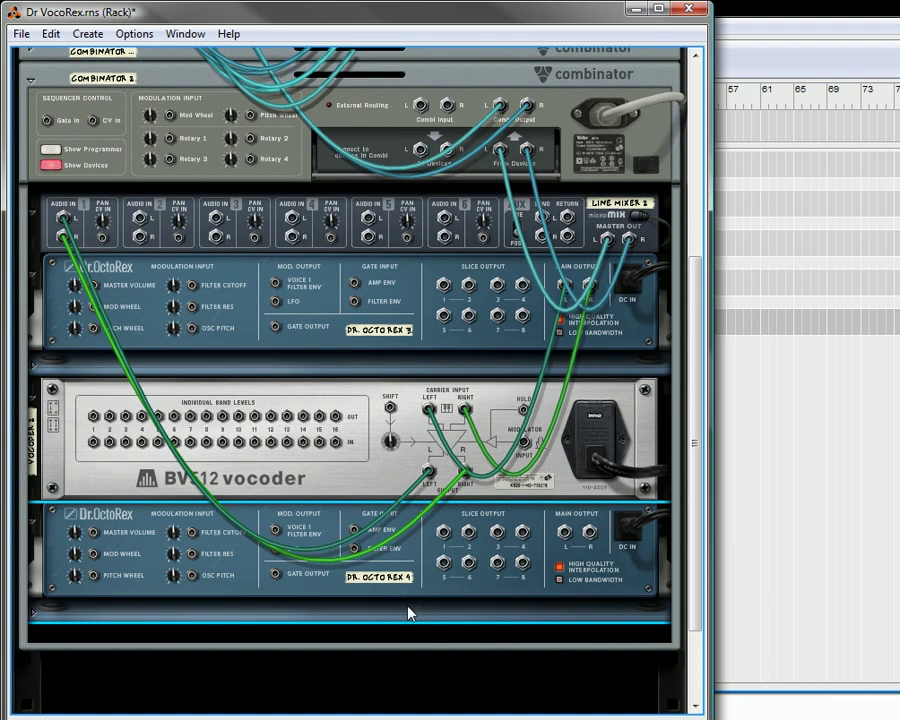
pyautogui.click(316, 490)
pyautogui.rightClick(316, 490)
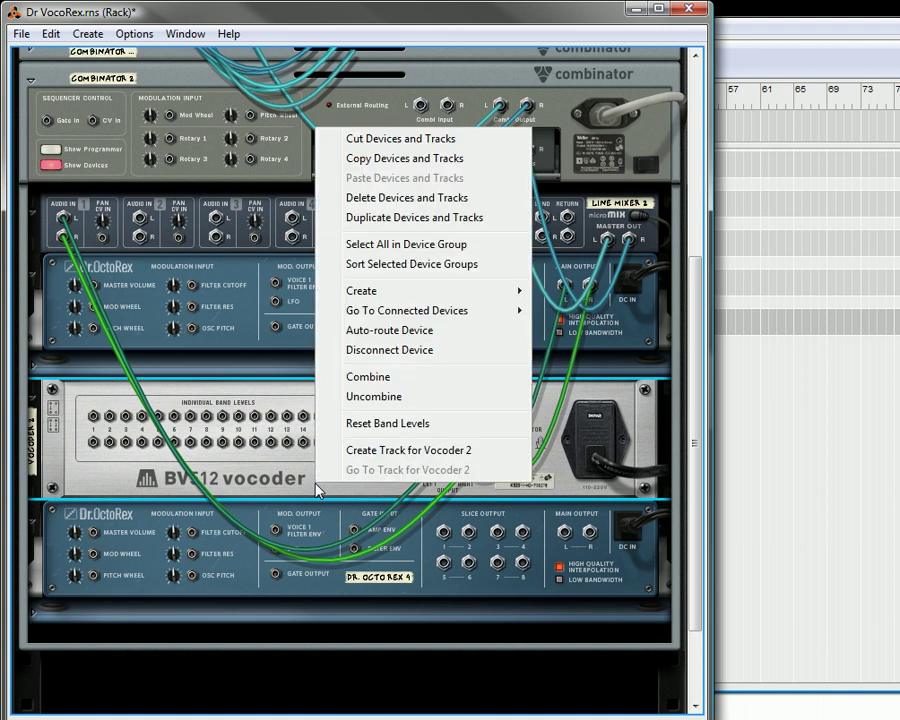
pyautogui.moveTo(405, 299)
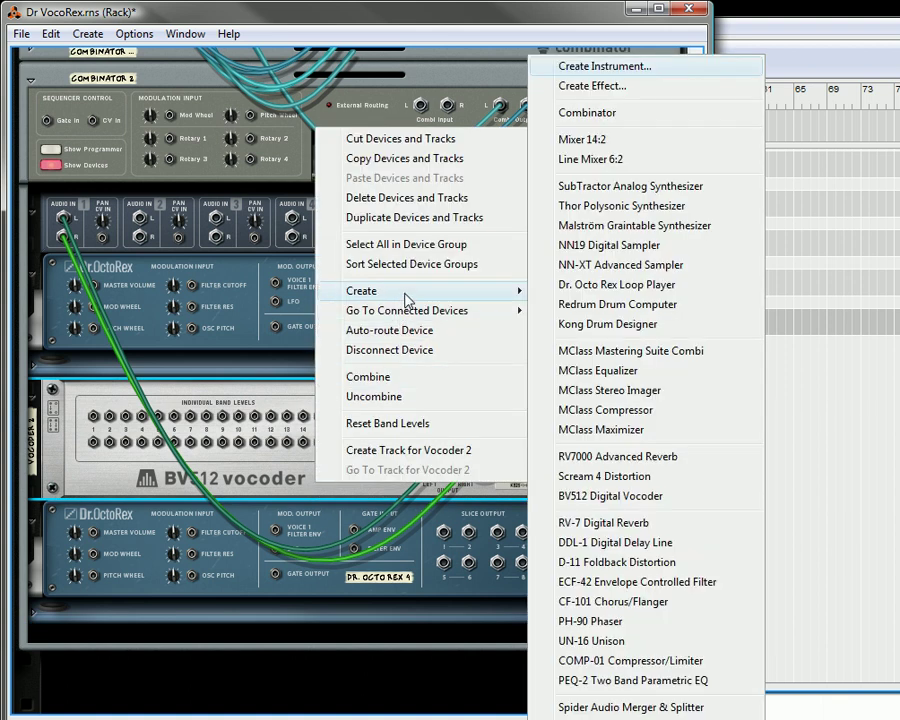
pyautogui.click(603, 708)
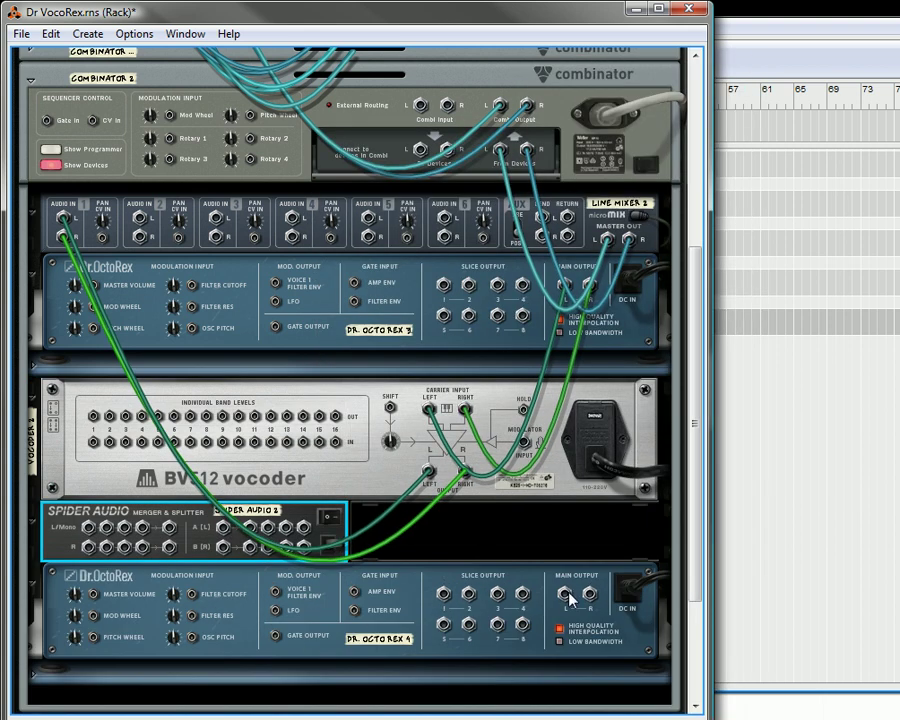
# - Cable Dr. OctoRex 4's main output into the Spider and a Spider output to the vocoder's Modulator input
pyautogui.moveTo(565, 598); pyautogui.dragTo(90, 530)
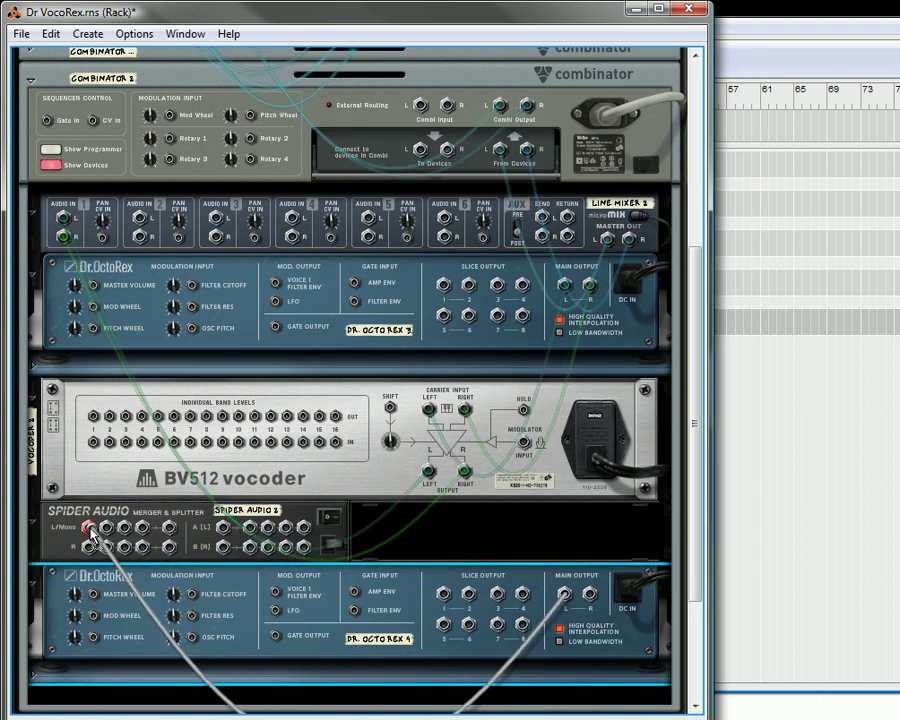
pyautogui.click(108, 535)
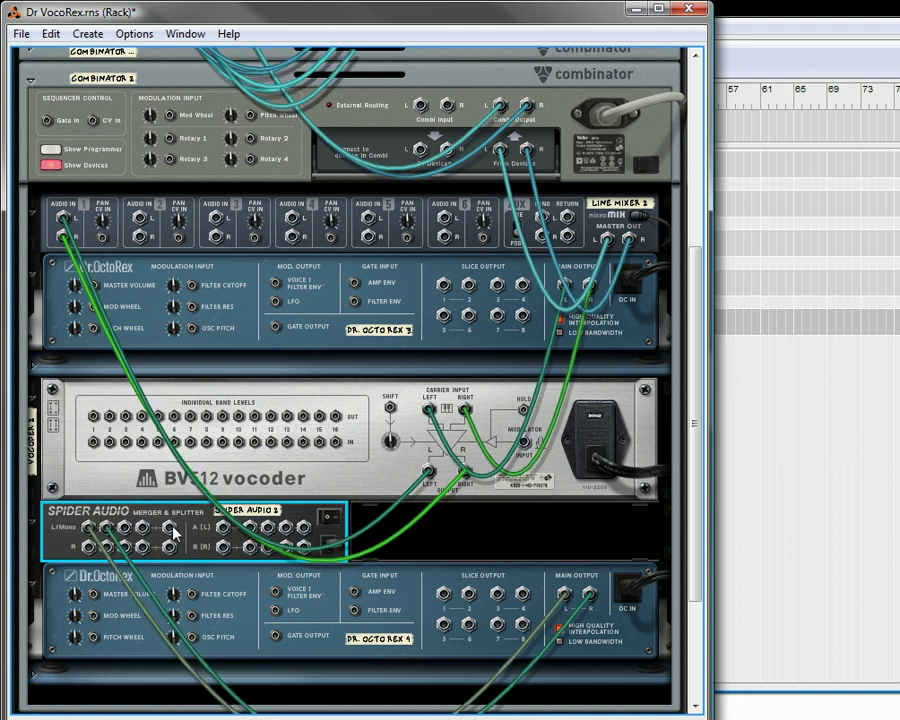
pyautogui.moveTo(172, 532); pyautogui.dragTo(524, 456)
pyautogui.scroll(-3, 390, 475)
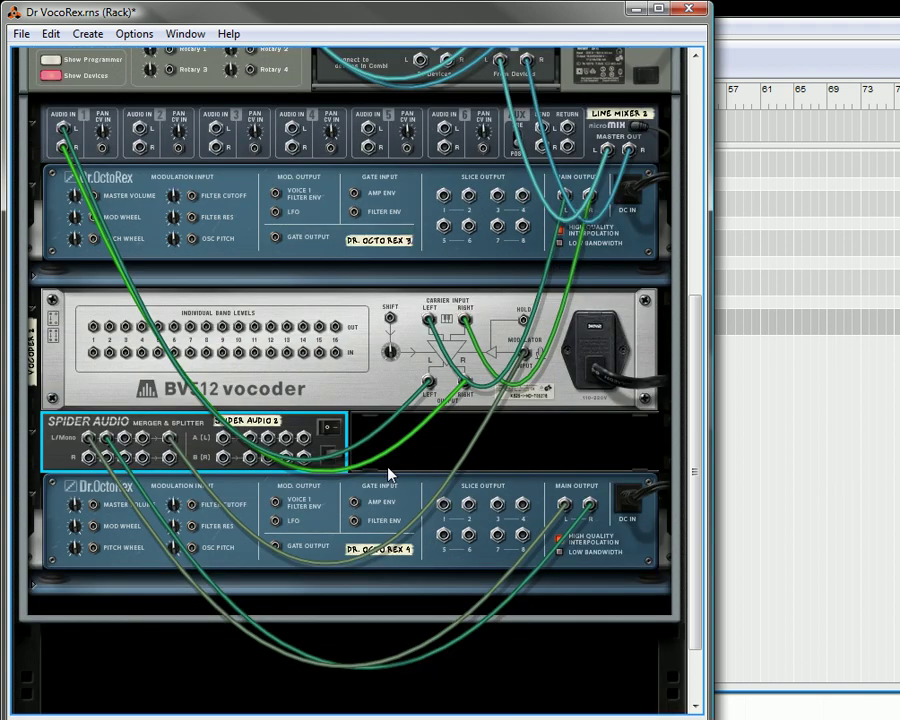
# - Rename the upper Dr. OctoRex 'Carrier' and the lower one 'Modulator'
pyautogui.click(311, 240)
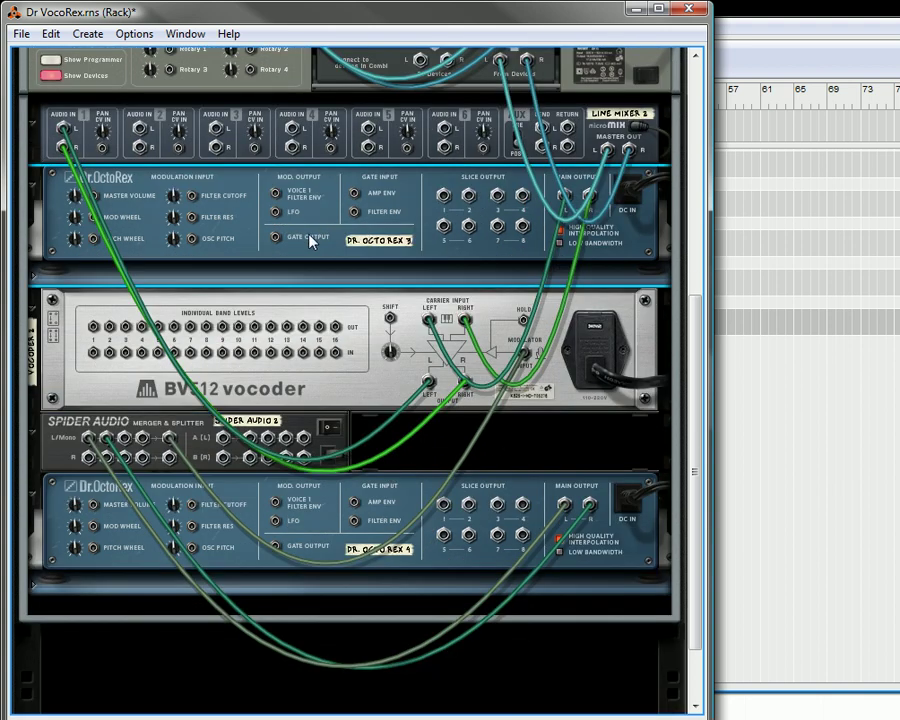
pyautogui.doubleClick(366, 239)
pyautogui.write('Ca')
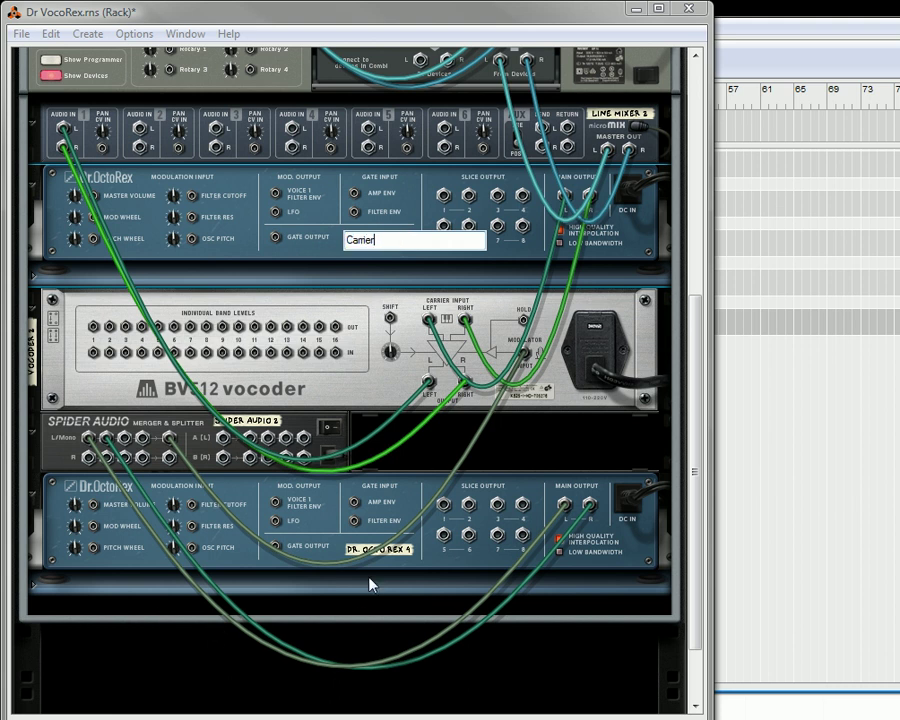
pyautogui.write('rrier')
pyautogui.press('Return')
pyautogui.doubleClick(376, 550)
pyautogui.write('Modulator')
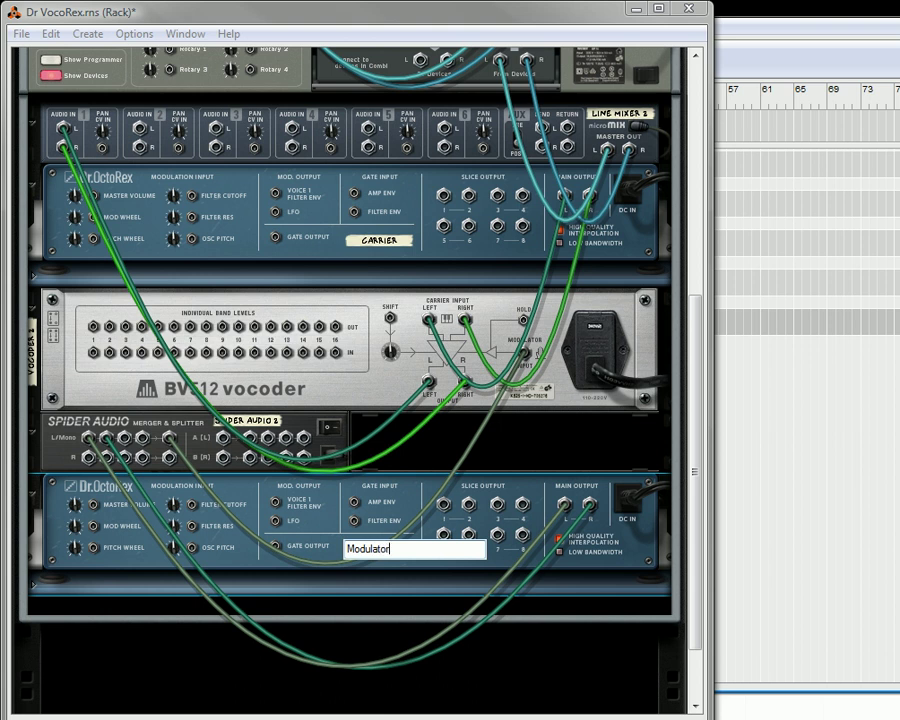
pyautogui.press('Return')
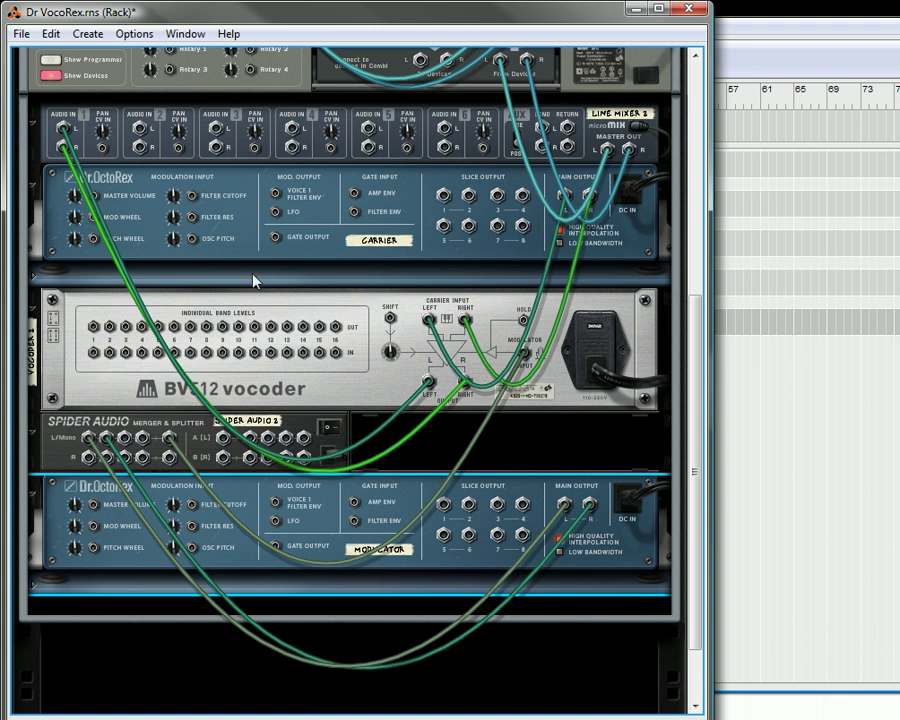
# - Raise the Carrier's OSC pitch mod and cable both Voice 1 filter envelope outputs into BV512 band inputs
pyautogui.moveTo(175, 242); pyautogui.dragTo(262, 336)
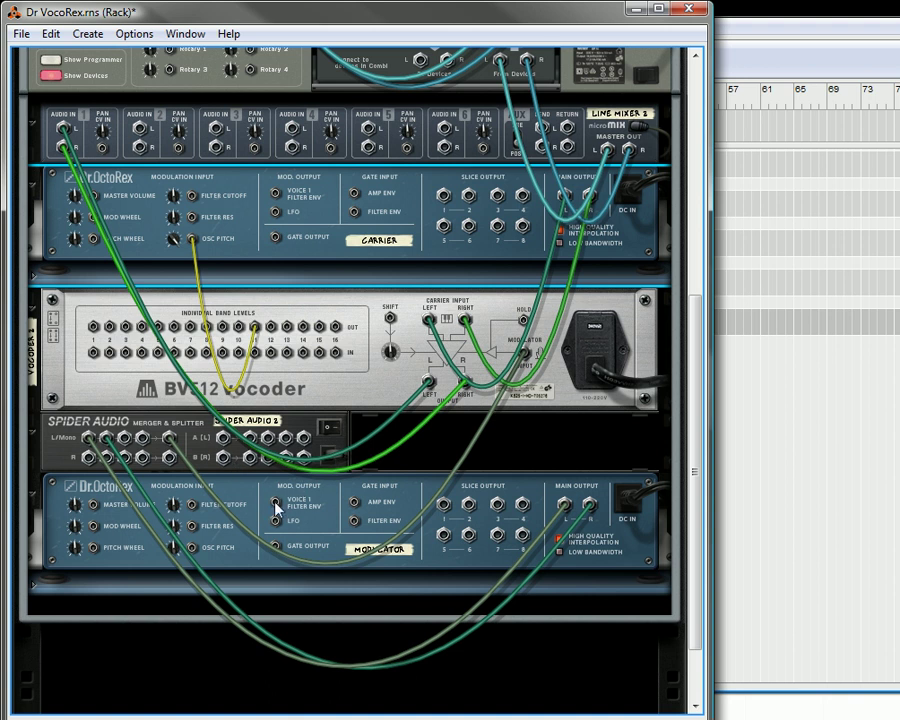
pyautogui.moveTo(276, 504); pyautogui.dragTo(188, 361)
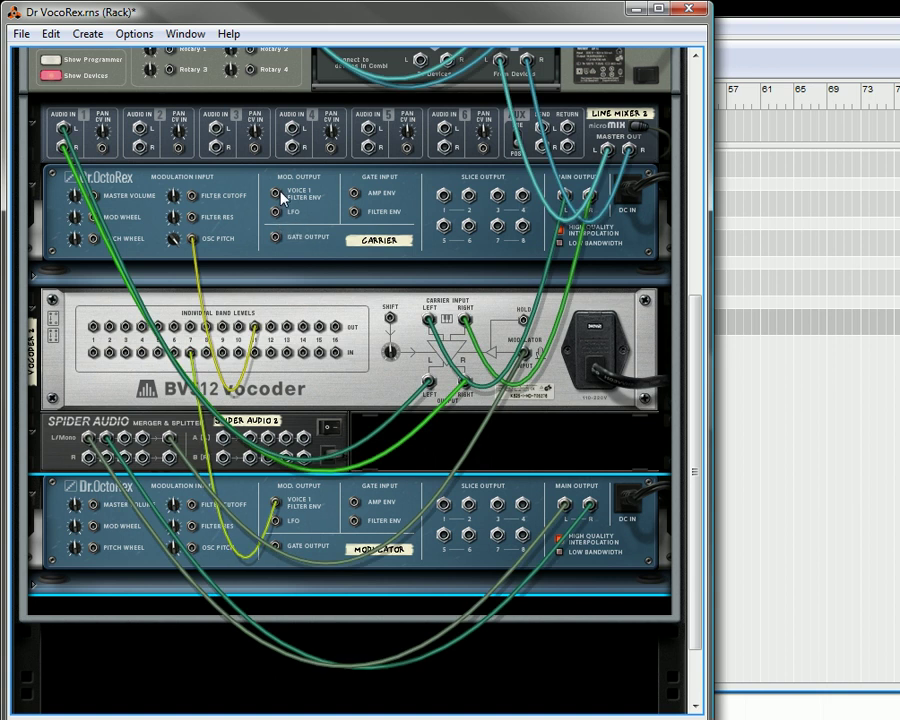
pyautogui.moveTo(276, 197); pyautogui.dragTo(255, 364)
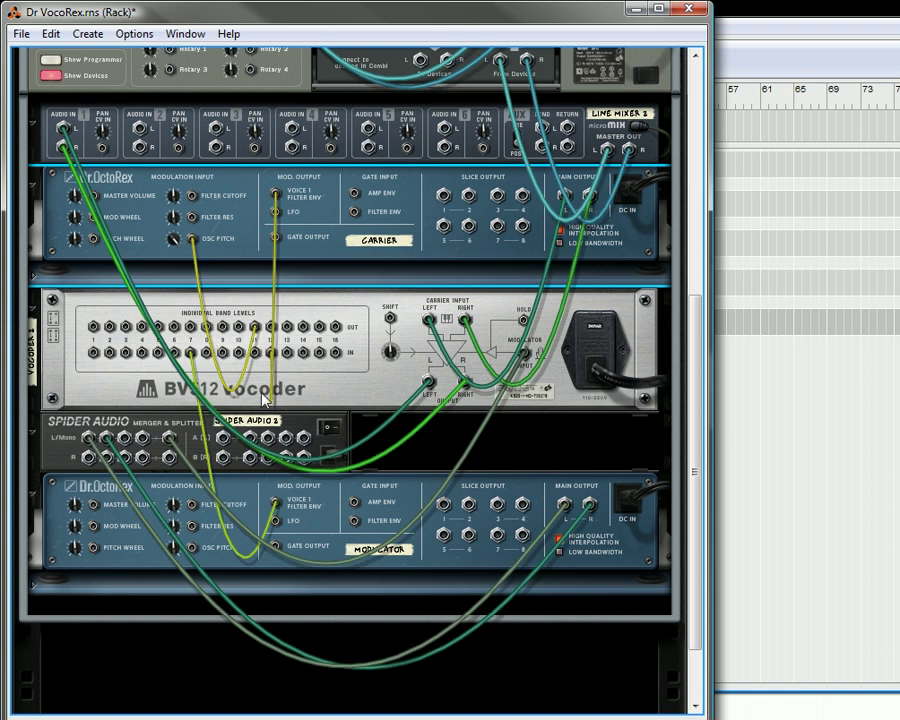
pyautogui.press('Tab')
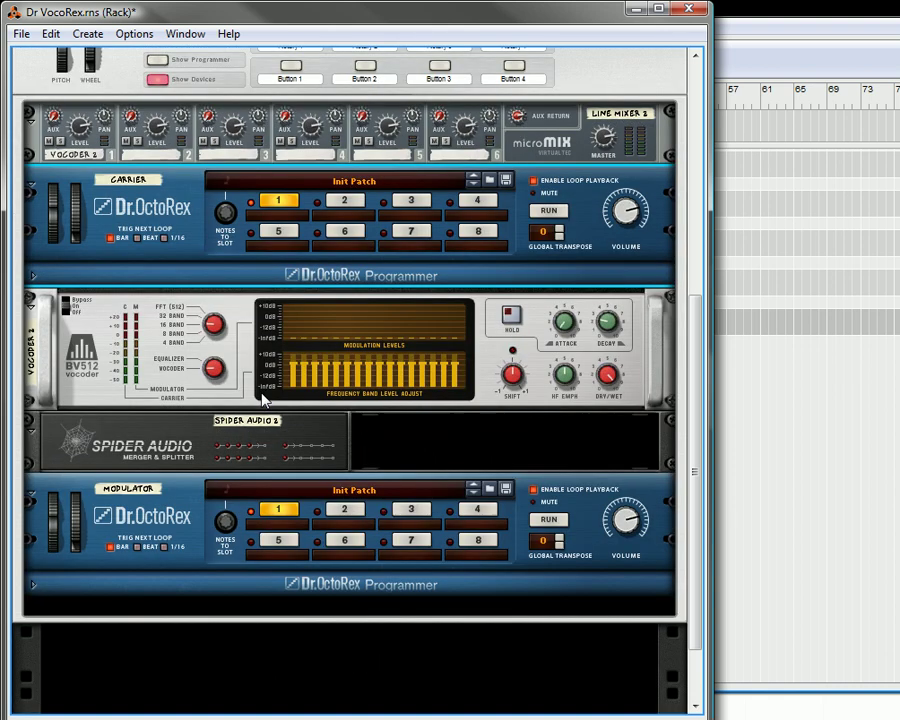
# - Load Drb18_Optical_165_eLAB.rx2 into slot 1 of the Carrier's expanded programmer
pyautogui.click(33, 276)
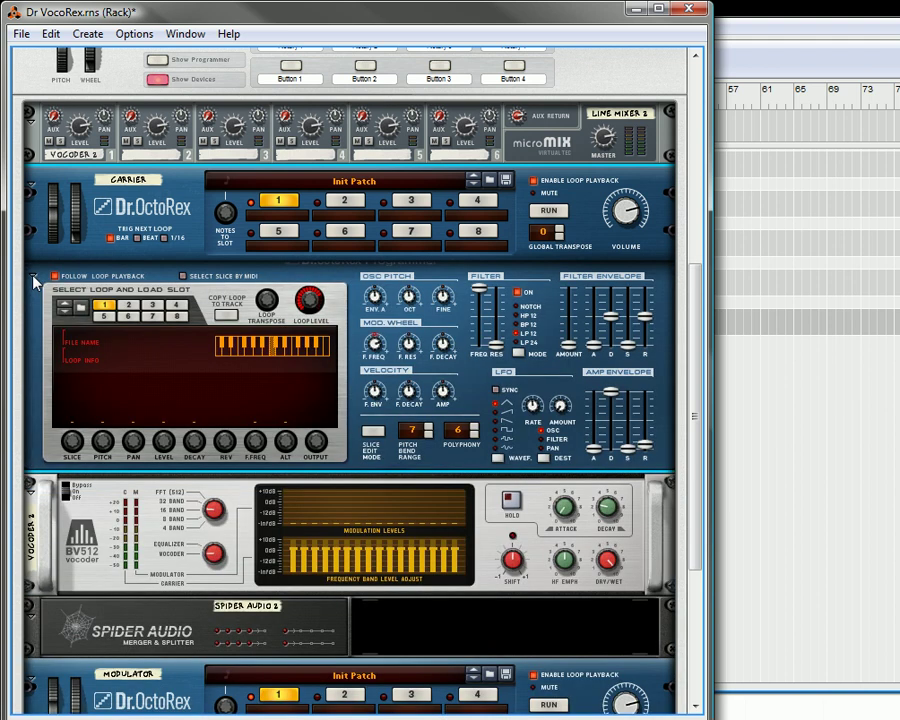
pyautogui.click(83, 309)
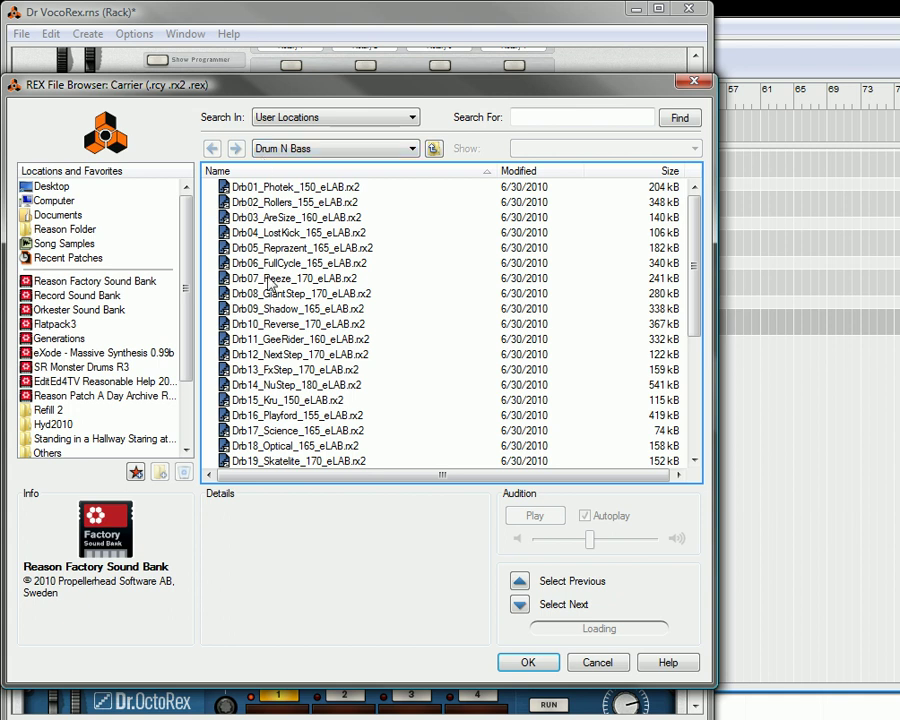
pyautogui.doubleClick(280, 446)
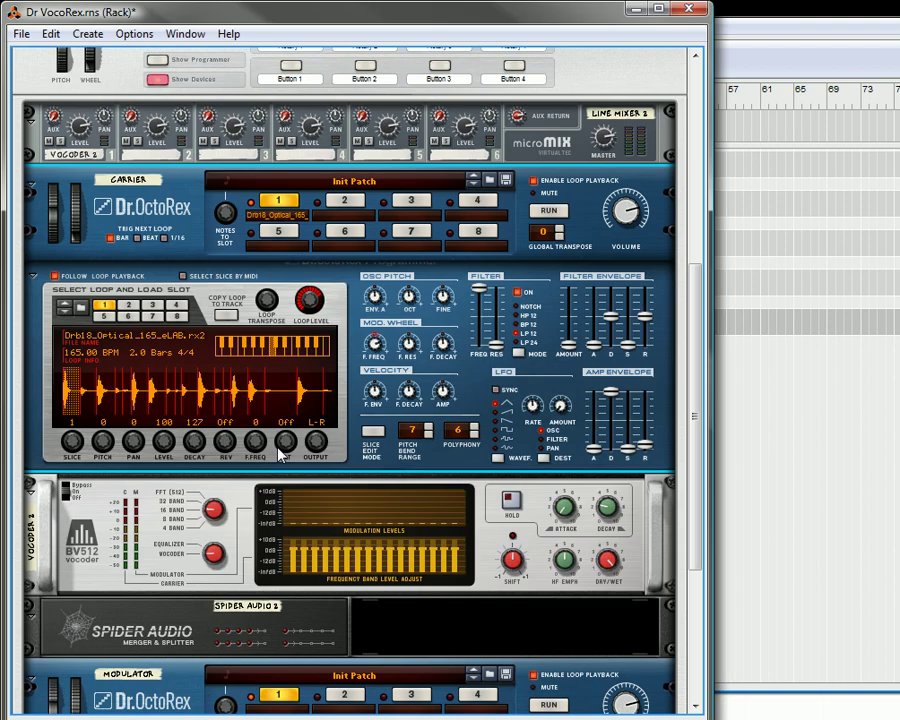
pyautogui.scroll(-3, 220, 505)
pyautogui.scroll(-2, 224, 497)
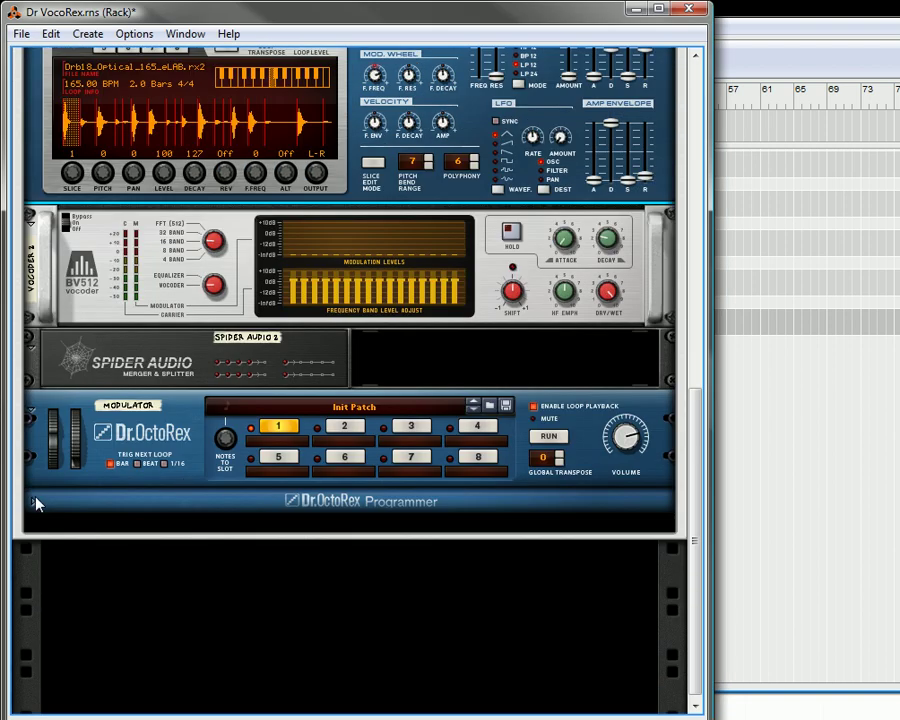
# - Expand the Modulator's programmer panel
pyautogui.click(35, 503)
pyautogui.scroll(-2, 108, 293)
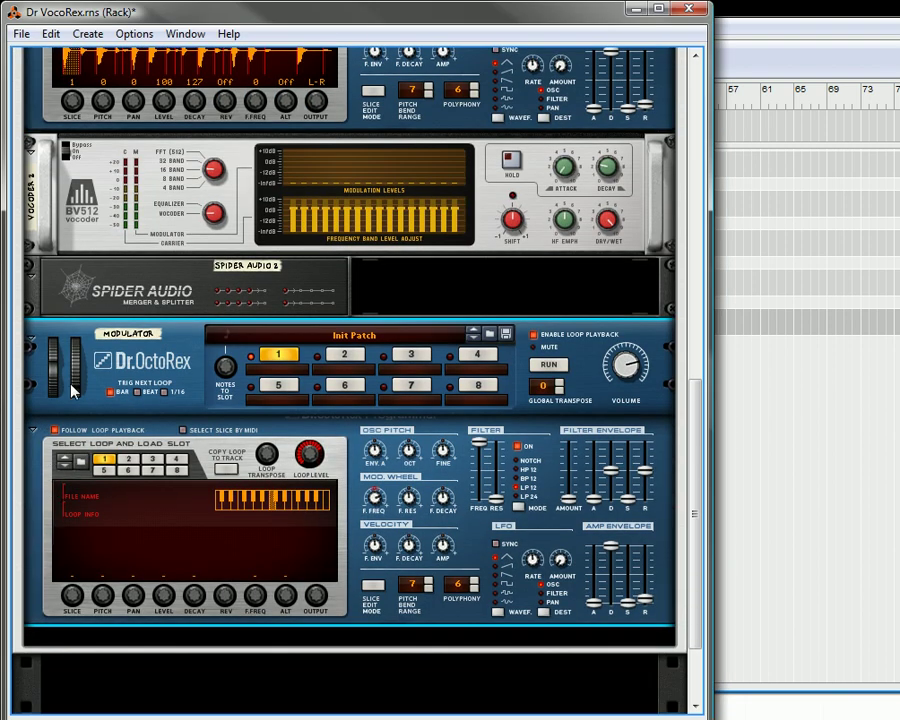
pyautogui.scroll(2, 113, 229)
pyautogui.scroll(2, 113, 229)
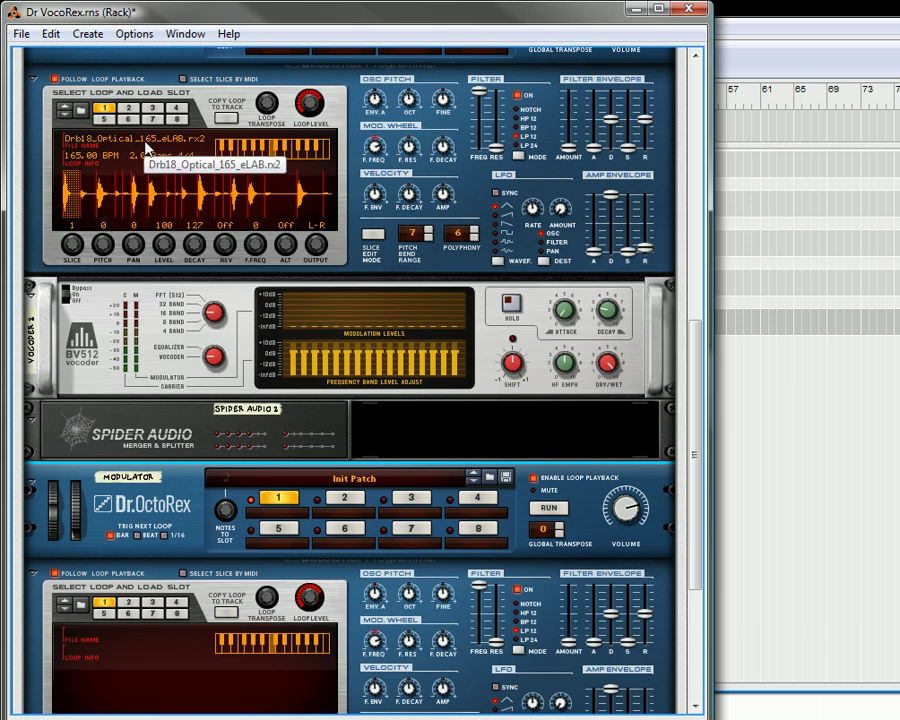
# - Load Drb04_LostKick into the Modulator, then replace it with Drb17_Science_165_eLAB.rx2
pyautogui.scroll(-4, 117, 230)
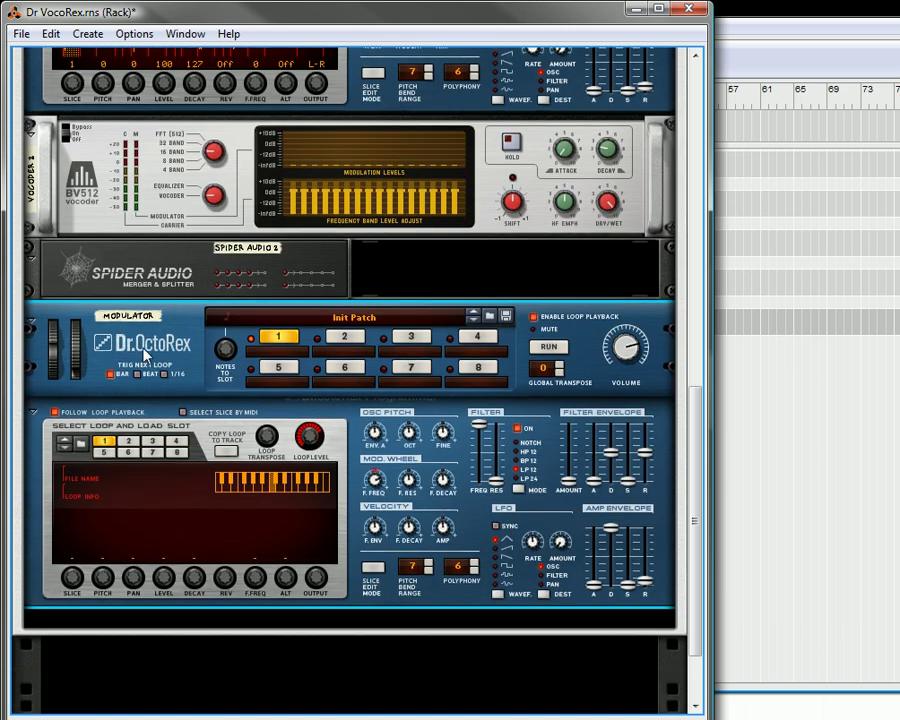
pyautogui.click(81, 441)
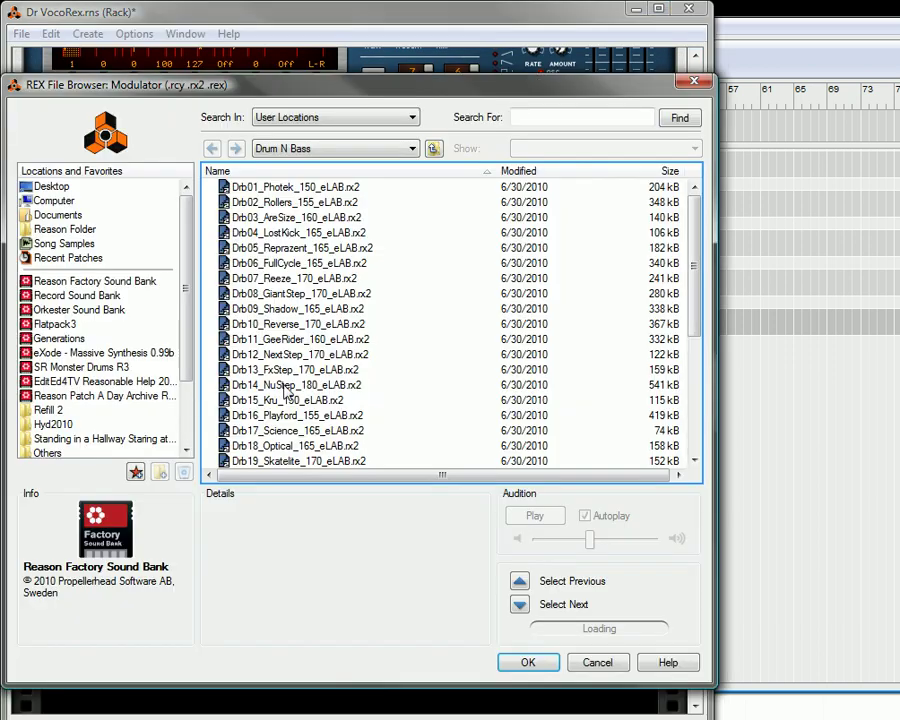
pyautogui.scroll(-1, 325, 388)
pyautogui.scroll(1, 320, 360)
pyautogui.doubleClick(293, 234)
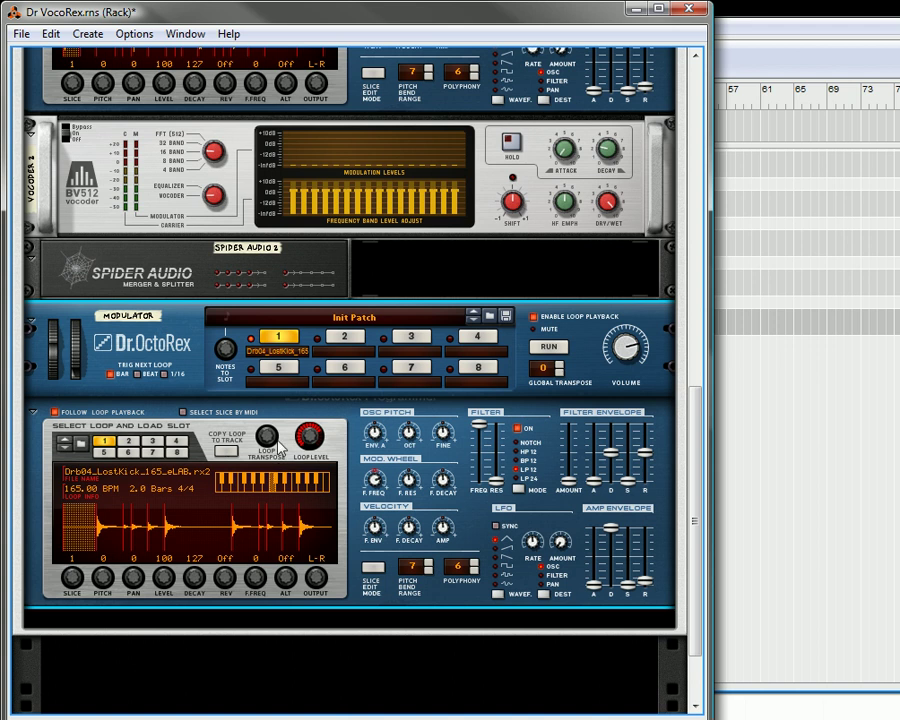
pyautogui.click(80, 446)
pyautogui.scroll(-1, 320, 388)
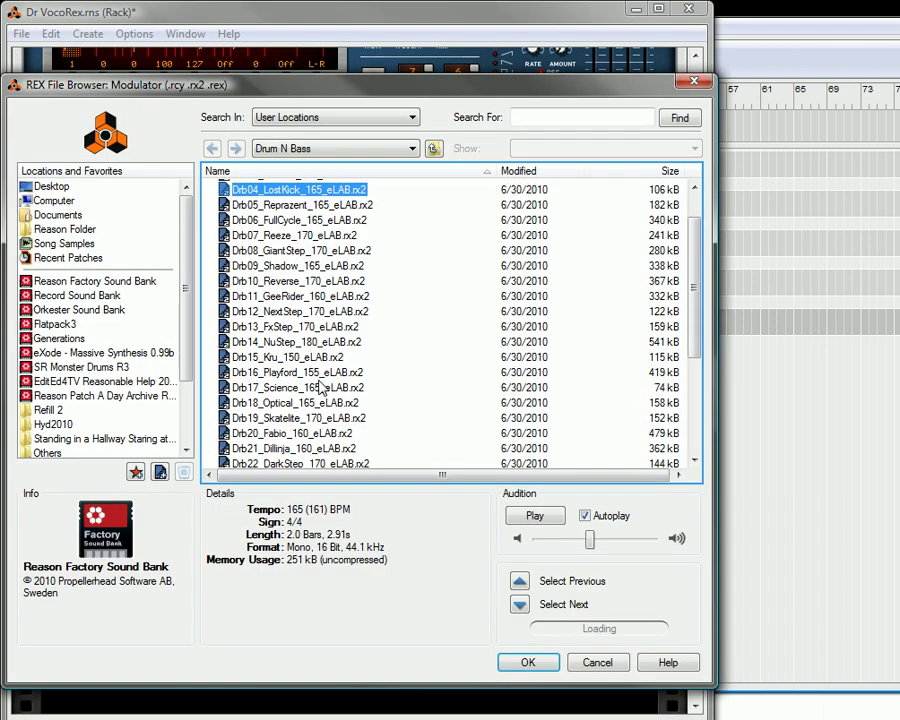
pyautogui.doubleClick(308, 387)
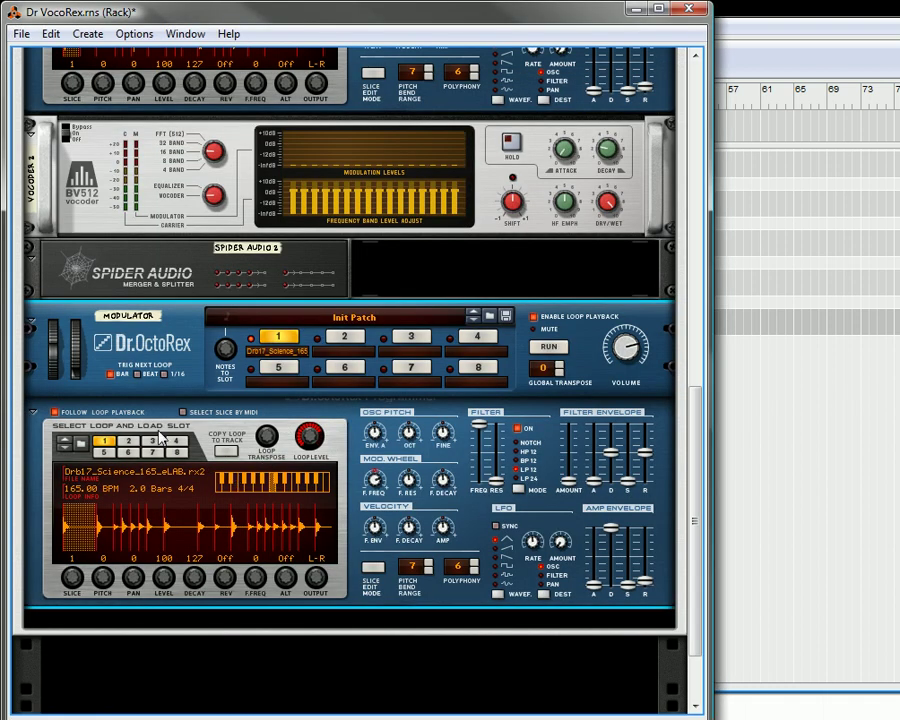
# - Scroll the rack up to the Combinator 2 panel while the vocoded loops play
pyautogui.scroll(1, 170, 432)
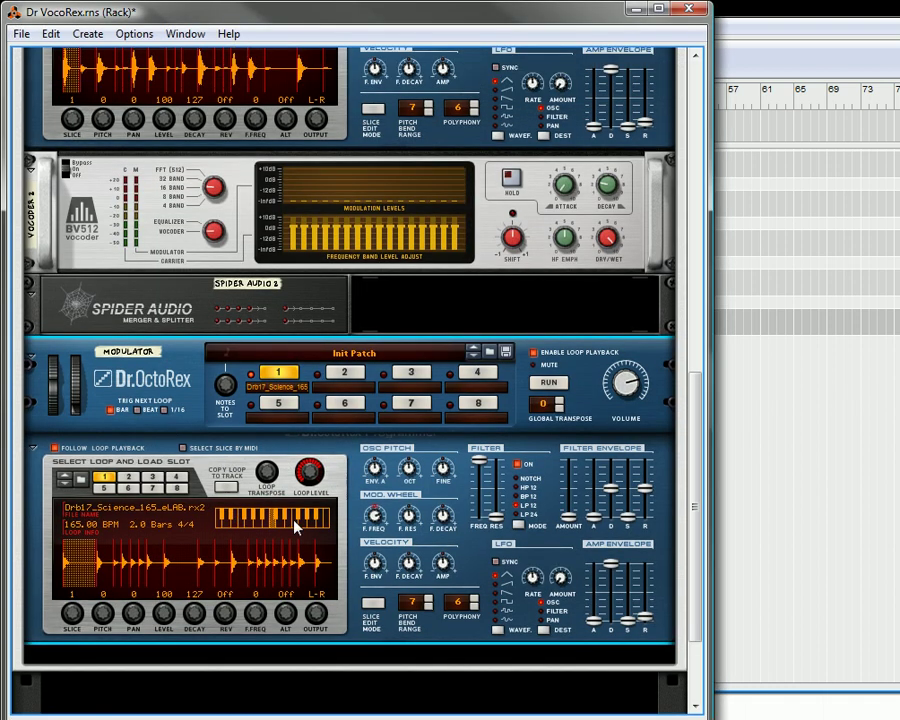
pyautogui.scroll(2, 245, 78)
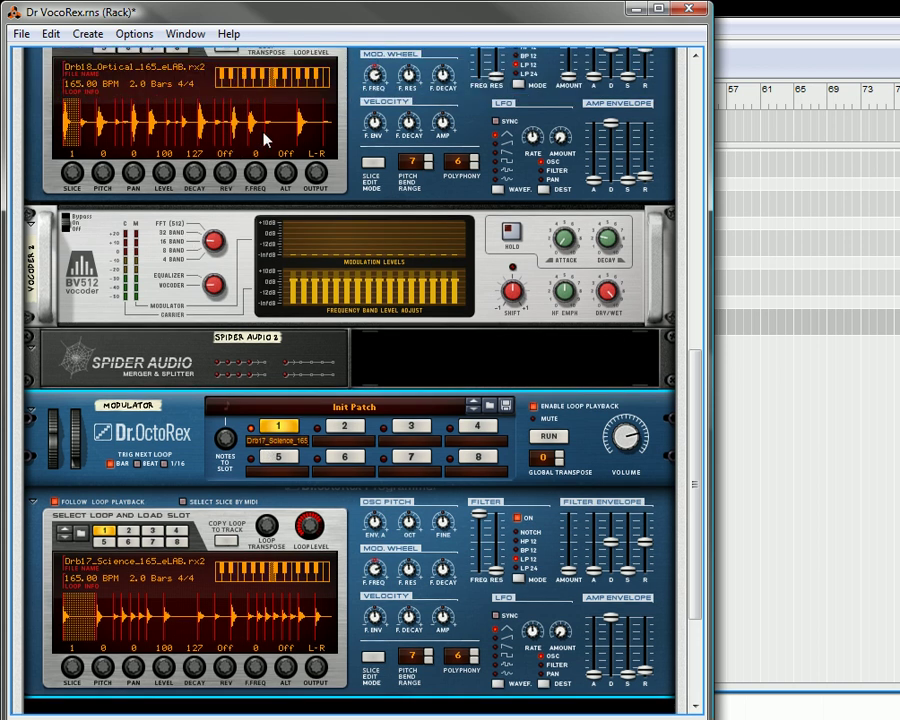
pyautogui.scroll(2, 265, 140)
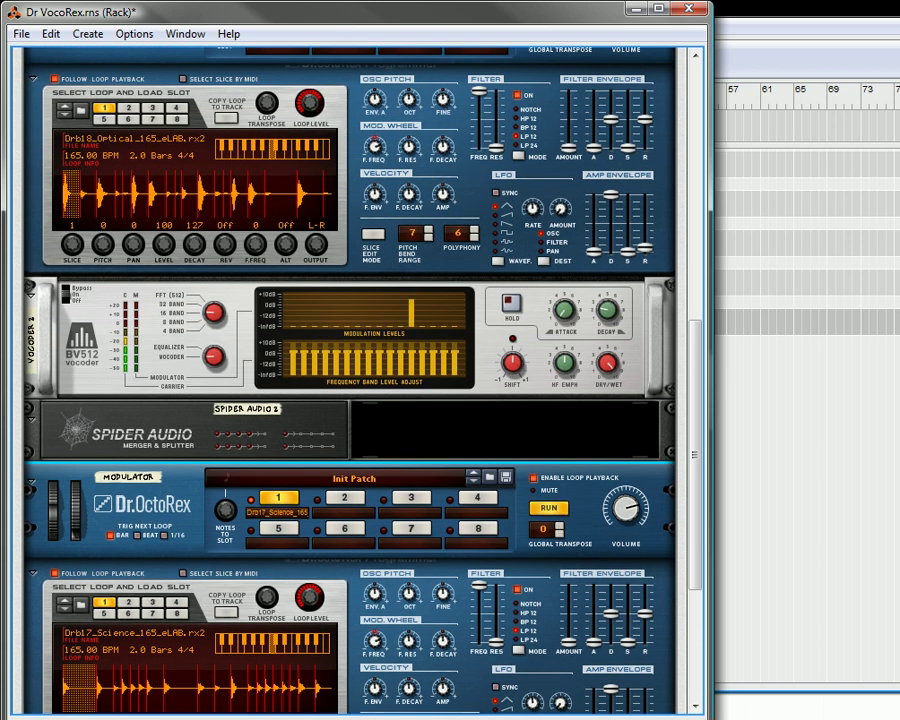
pyautogui.scroll(3, 234, 428)
pyautogui.scroll(2, 234, 430)
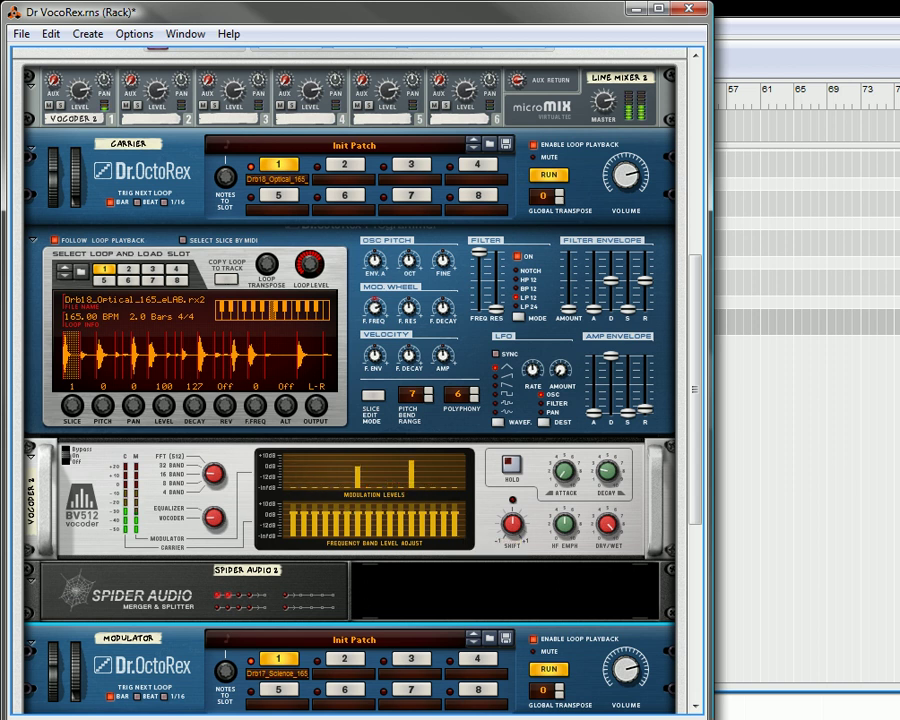
pyautogui.scroll(5, 222, 322)
pyautogui.scroll(1, 222, 322)
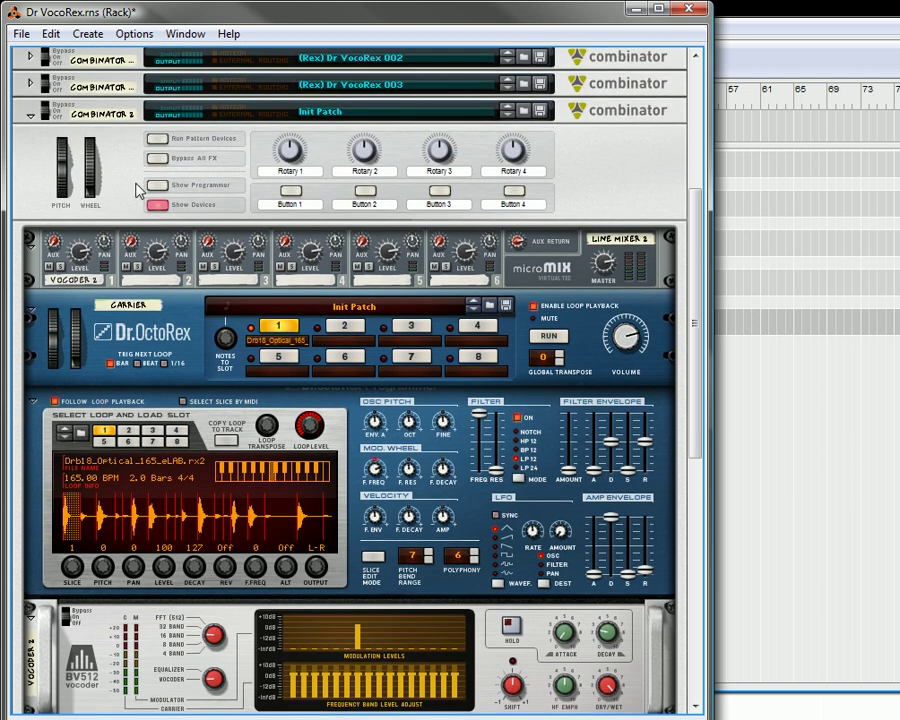
# - Clear the Rotary 1 to Rotary 4 labels on Combinator 2
pyautogui.doubleClick(312, 170)
pyautogui.press('BackSpace')
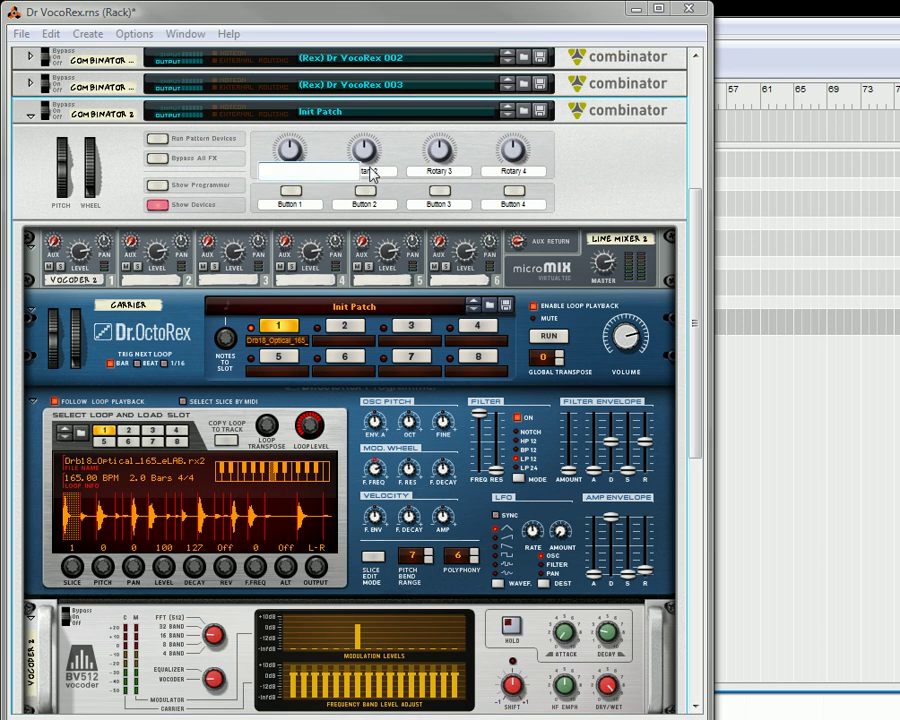
pyautogui.doubleClick(372, 172)
pyautogui.press('BackSpace')
pyautogui.doubleClick(452, 172)
pyautogui.press('BackSpace')
pyautogui.doubleClick(514, 172)
pyautogui.press('BackSpace')
# - Clear the Button 4 and Button 3 labels
pyautogui.doubleClick(514, 204)
pyautogui.press('BackSpace')
pyautogui.click(453, 210)
pyautogui.doubleClick(452, 205)
pyautogui.press('BackSpace')
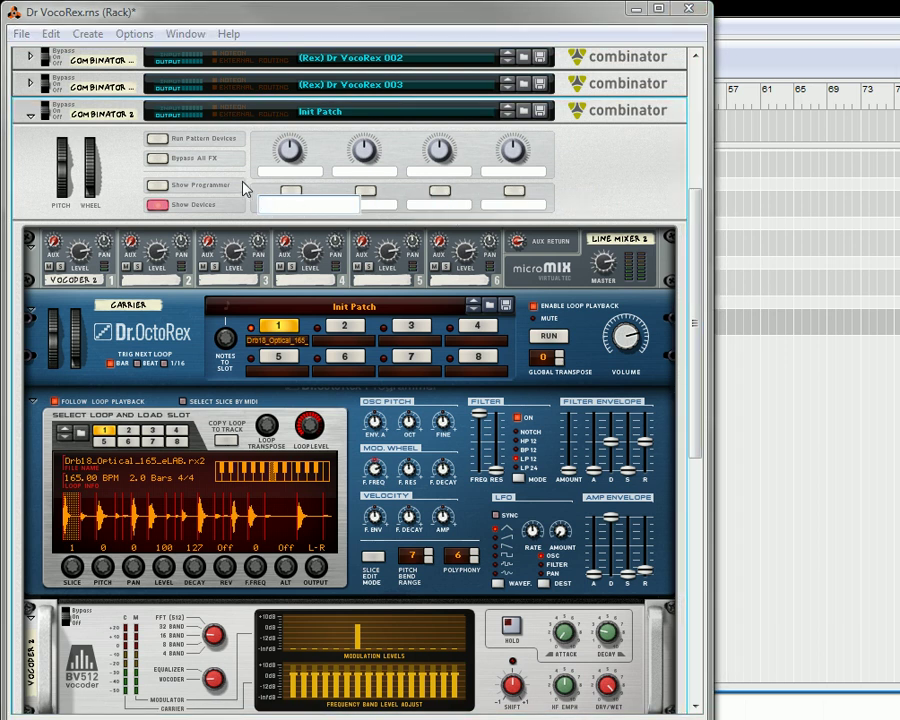
# - Route Rotary 1 to Vocoder 2's Master Dry/Wet in the Combinator programmer
pyautogui.click(158, 186)
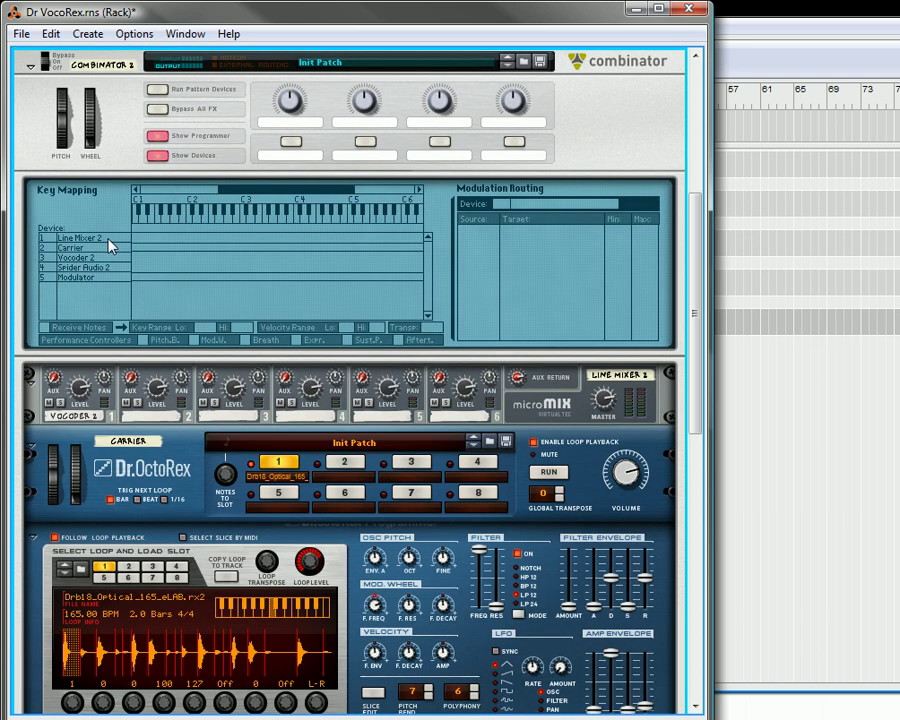
pyautogui.click(104, 257)
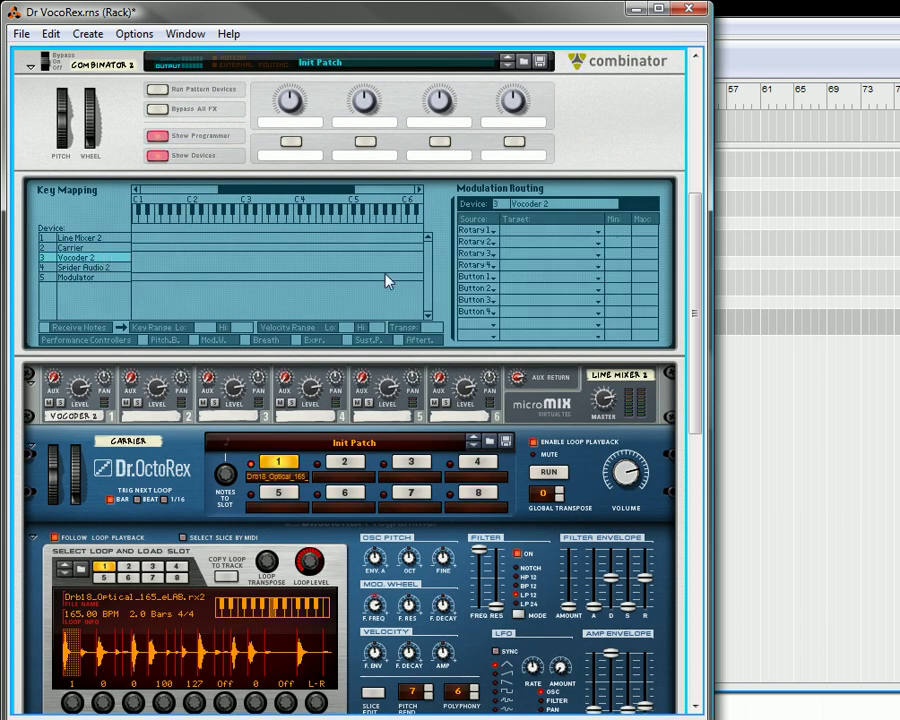
pyautogui.click(516, 240)
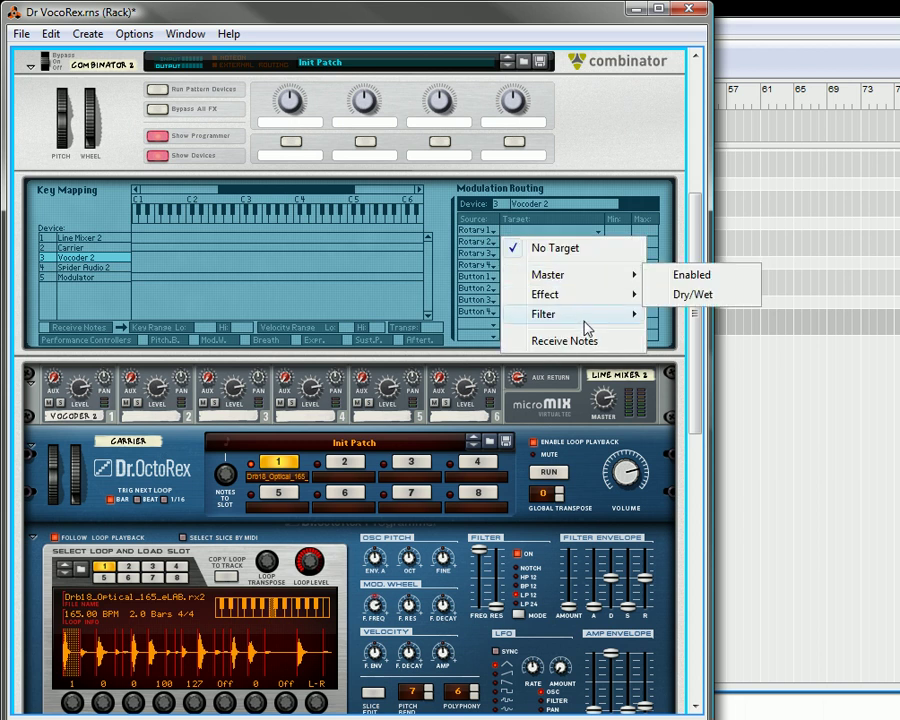
pyautogui.click(688, 294)
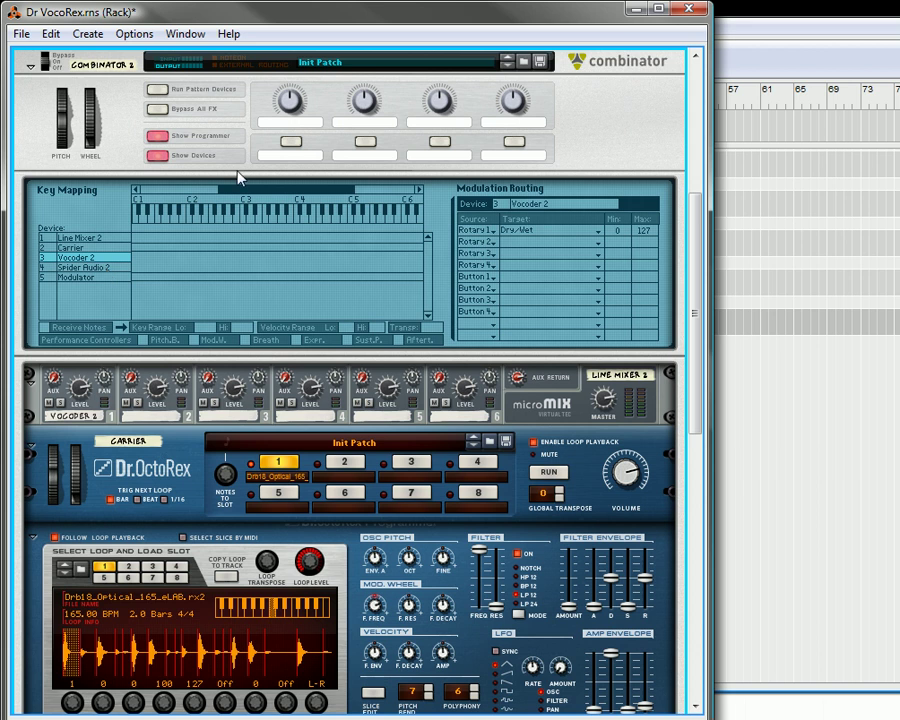
# - Label rotaries 1 and 2 'Dry / Wet' and 'Shift'
pyautogui.doubleClick(292, 124)
pyautogui.write('Dry / Wet')
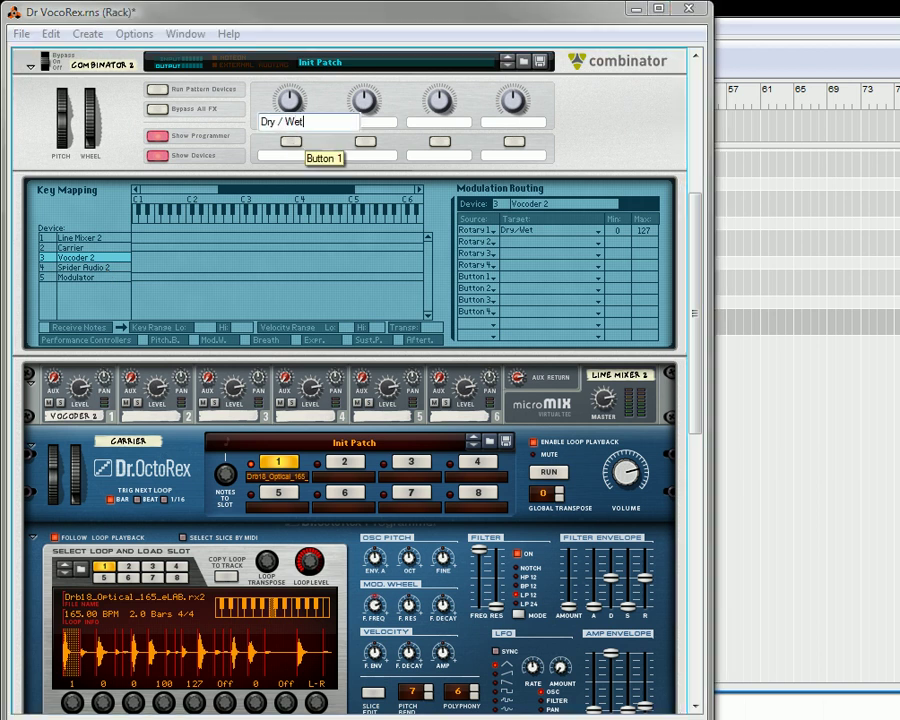
pyautogui.press('Return')
pyautogui.doubleClick(366, 122)
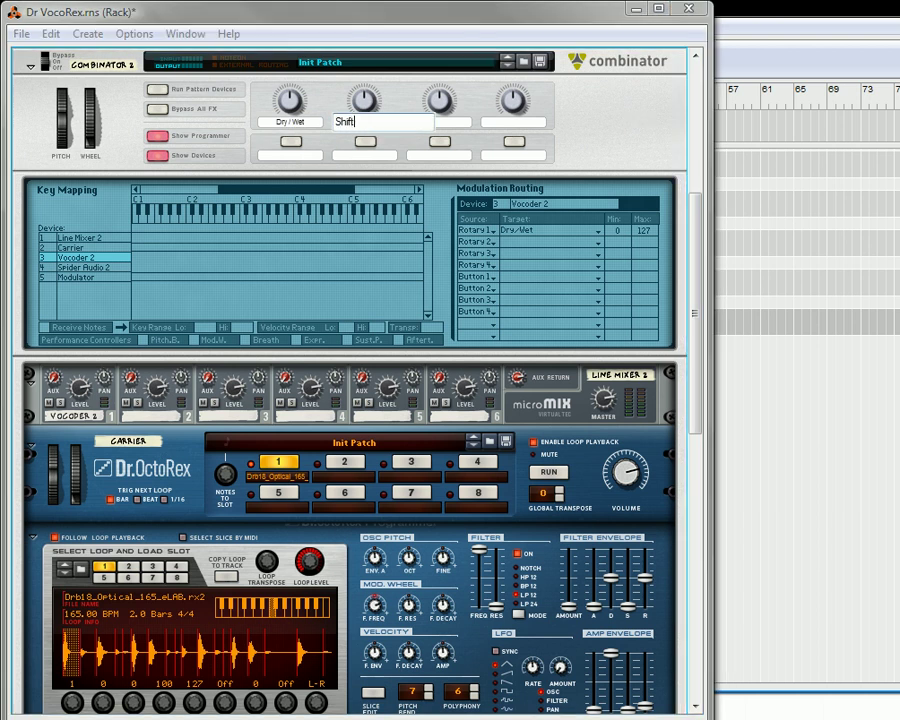
pyautogui.write('Shift')
pyautogui.press('Return')
# - Label rotaries 3 and 4 'Car Osc Env' and 'Mod Osc Env', and Button 1 'Hold'
pyautogui.doubleClick(437, 123)
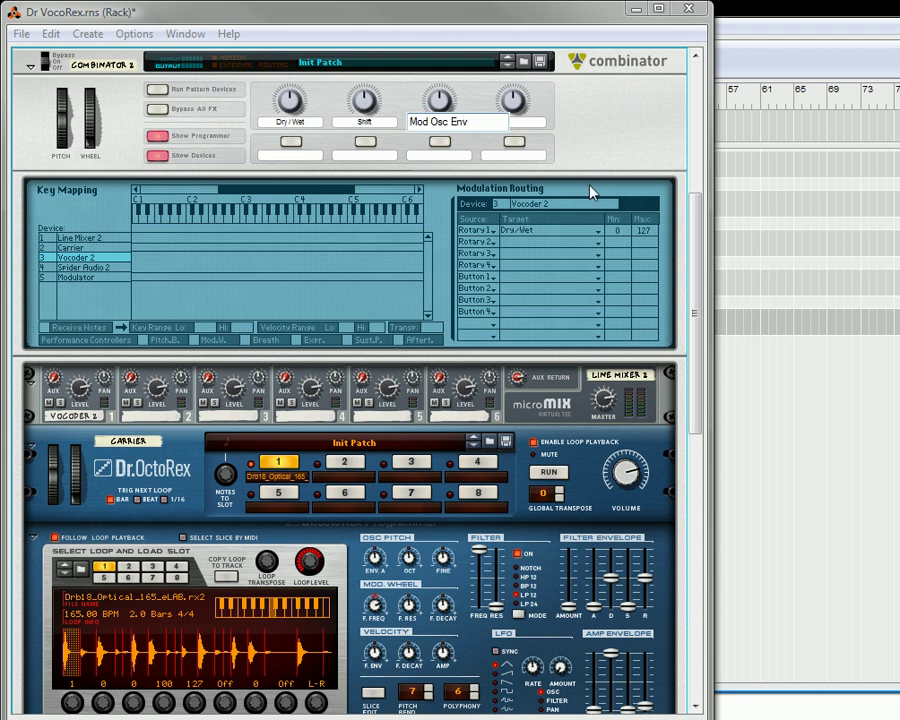
pyautogui.click(428, 124)
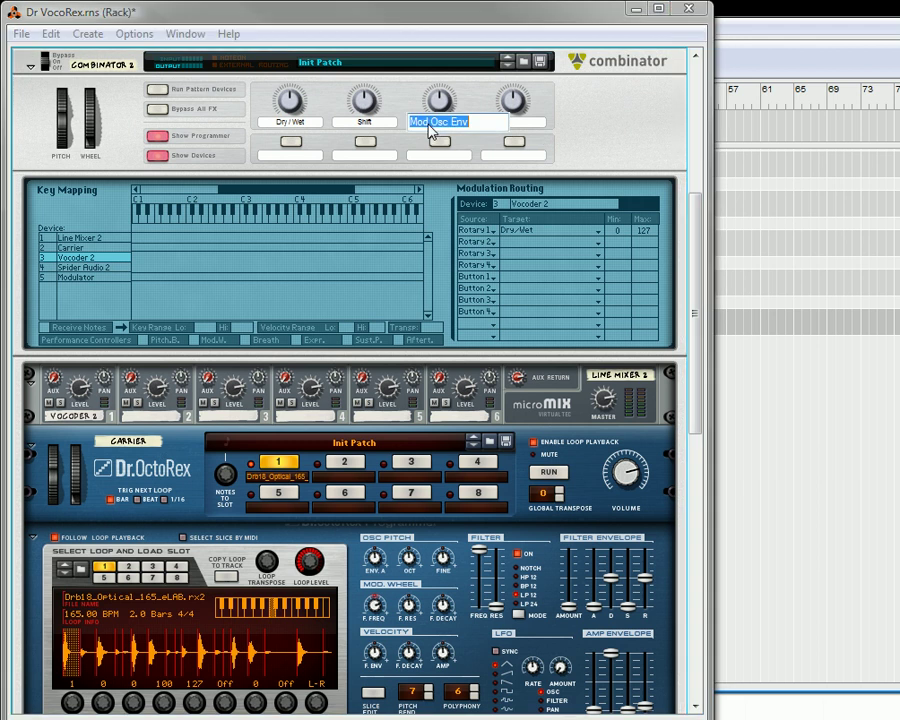
pyautogui.click(430, 124)
pyautogui.doubleClick(423, 124)
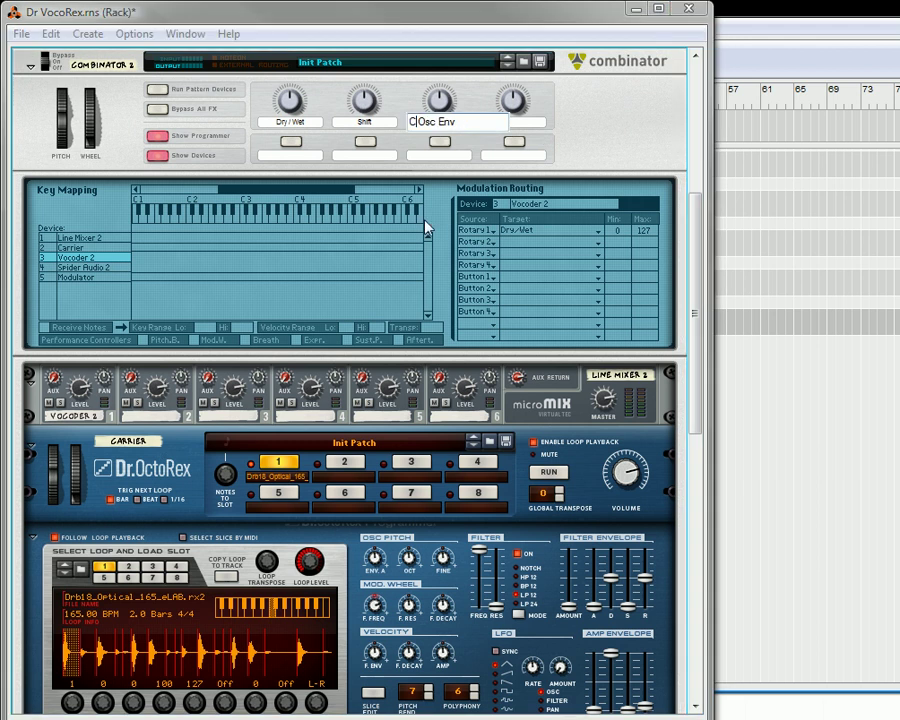
pyautogui.write('Car')
pyautogui.click(519, 124)
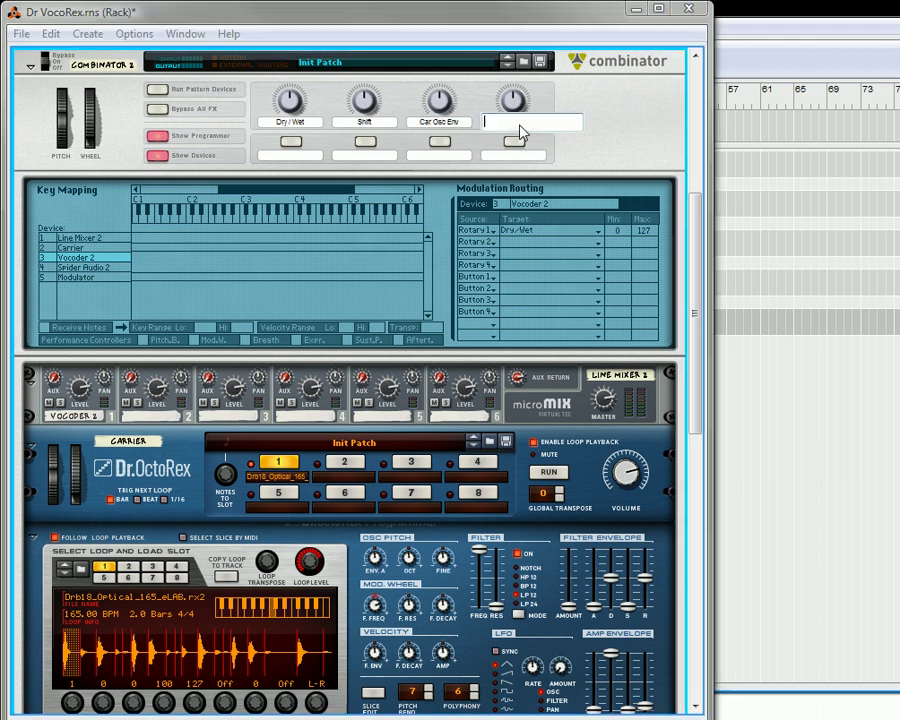
pyautogui.write('Mod Osc Env')
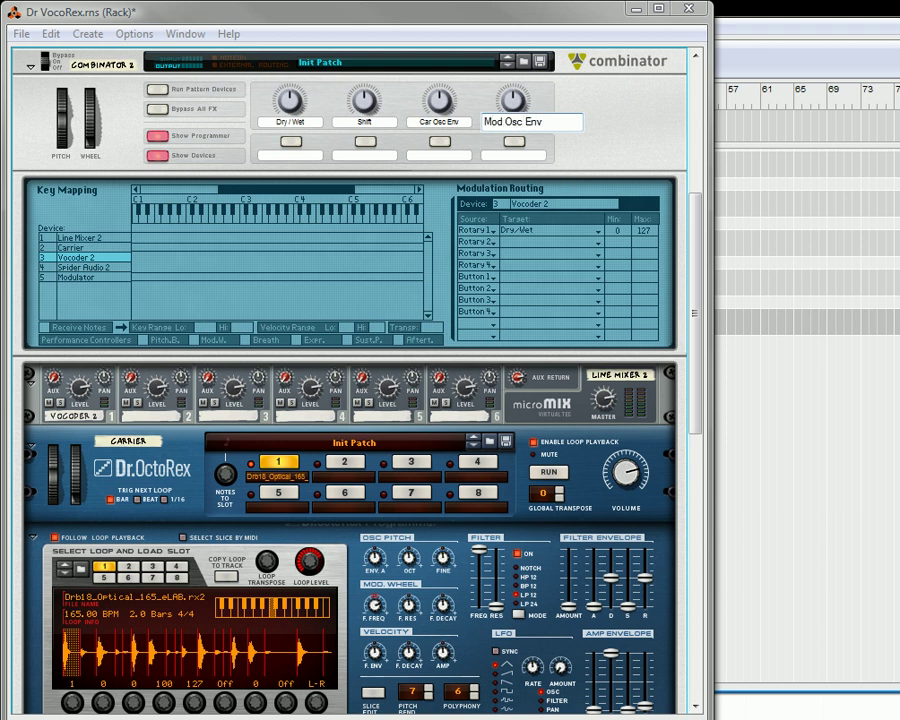
pyautogui.press('Return')
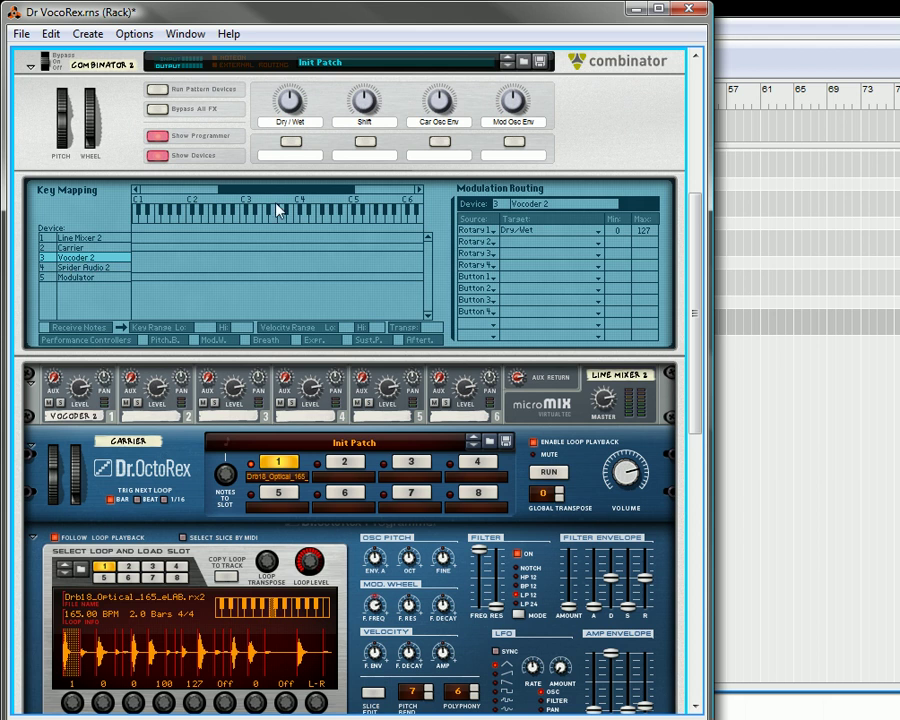
pyautogui.click(306, 155)
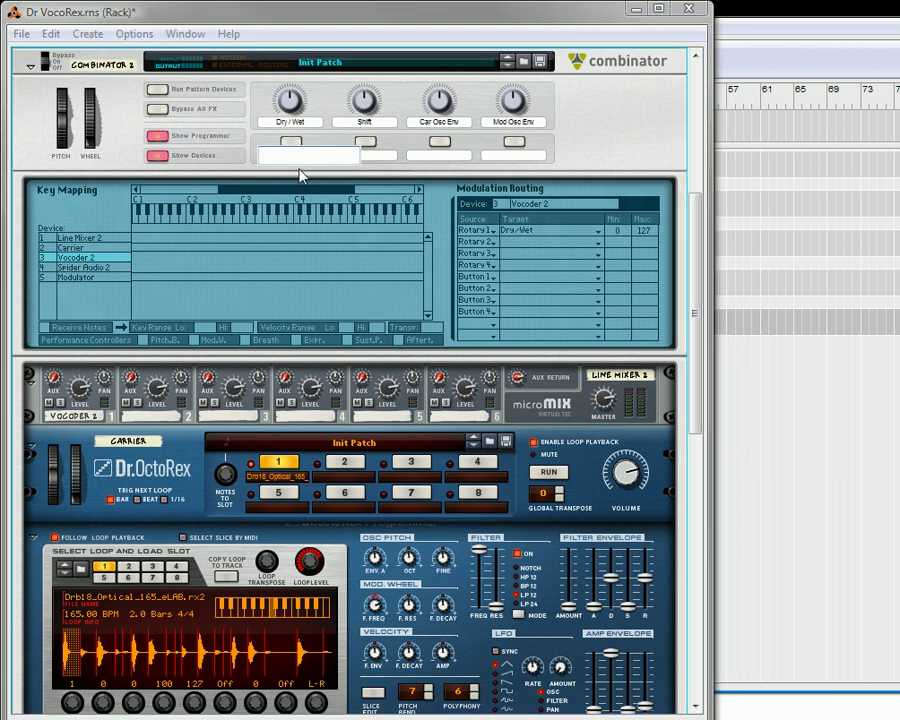
pyautogui.press('Return')
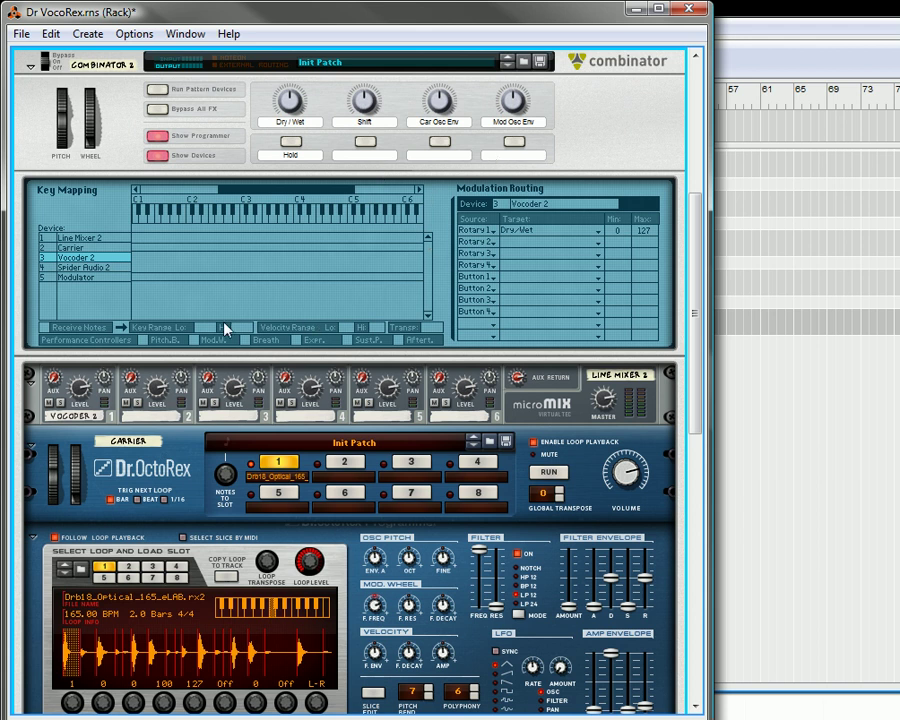
# - Route Button 1 to Vocoder 2's Effect > Hold and Rotary 2 to its Effect > Shift
pyautogui.click(513, 287)
pyautogui.moveTo(562, 344)
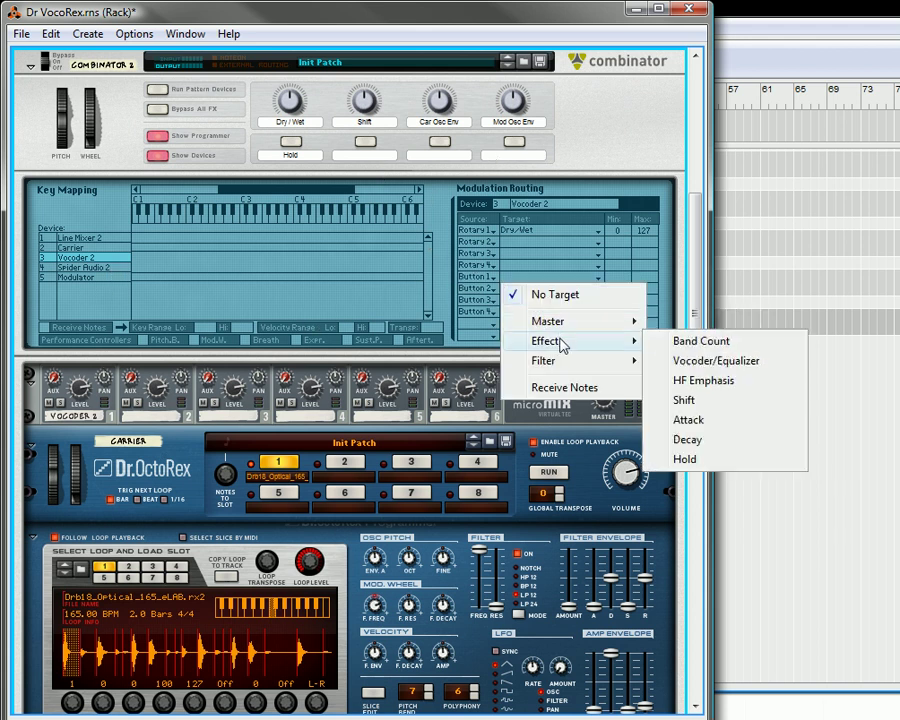
pyautogui.click(684, 459)
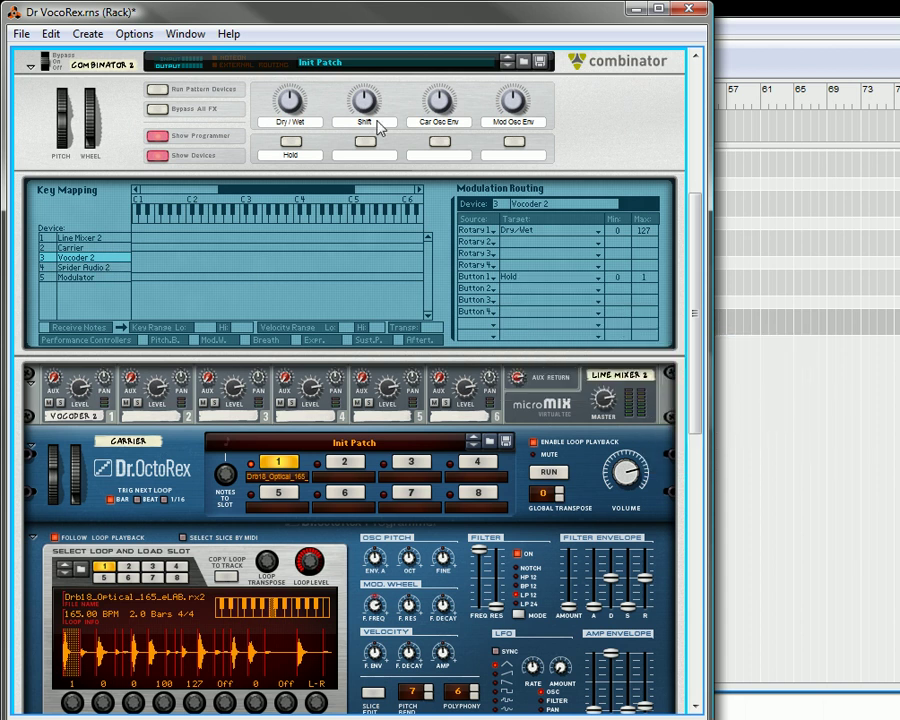
pyautogui.click(507, 247)
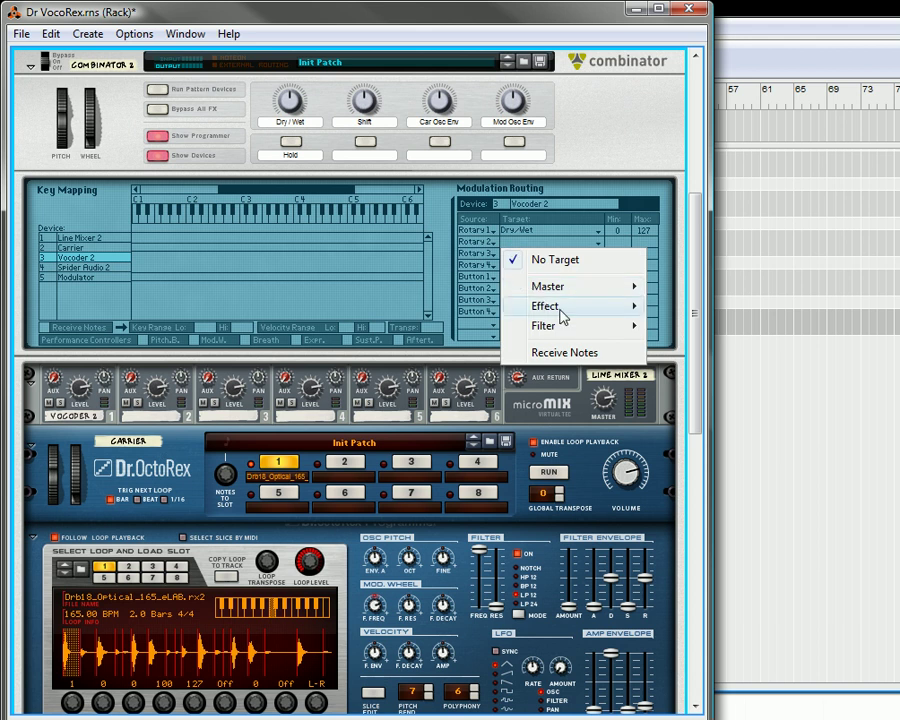
pyautogui.moveTo(563, 305)
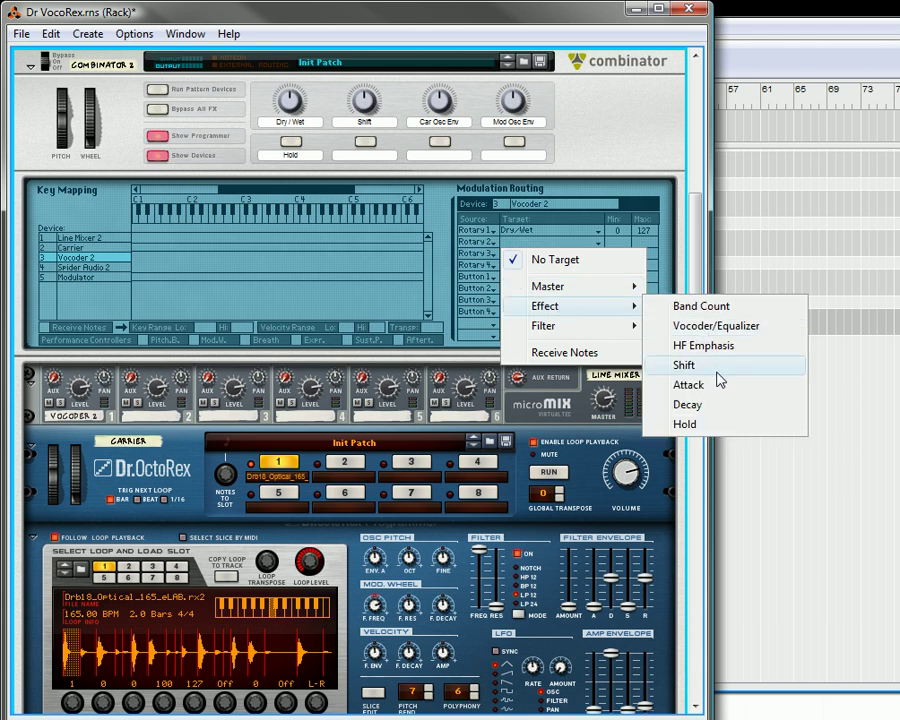
pyautogui.click(686, 365)
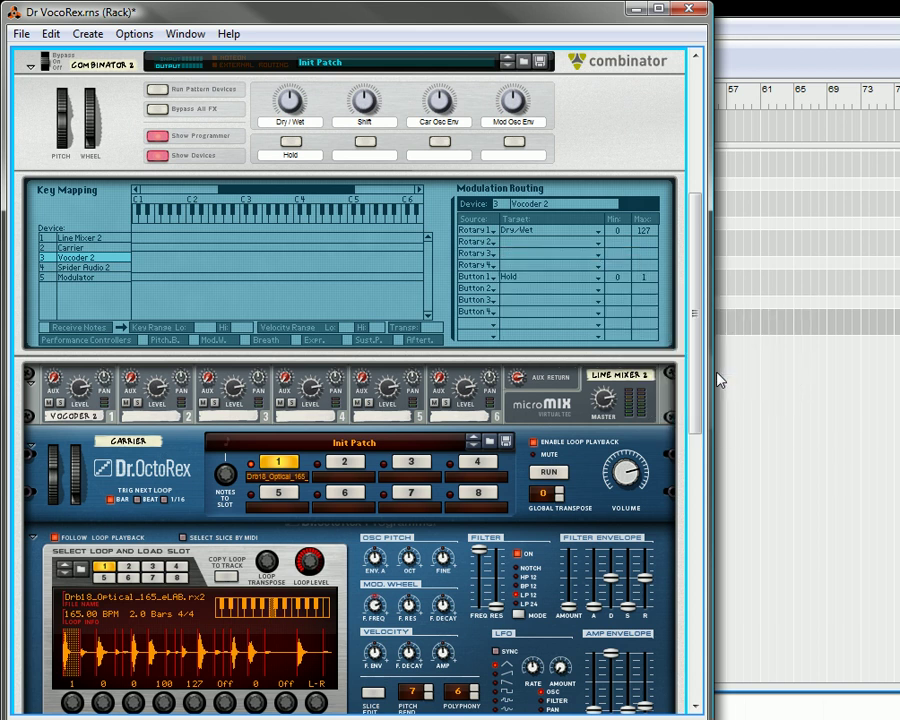
# - Route Rotary 3 to the Carrier's and Rotary 4 to the Modulator's Osc Env Amount
pyautogui.click(111, 247)
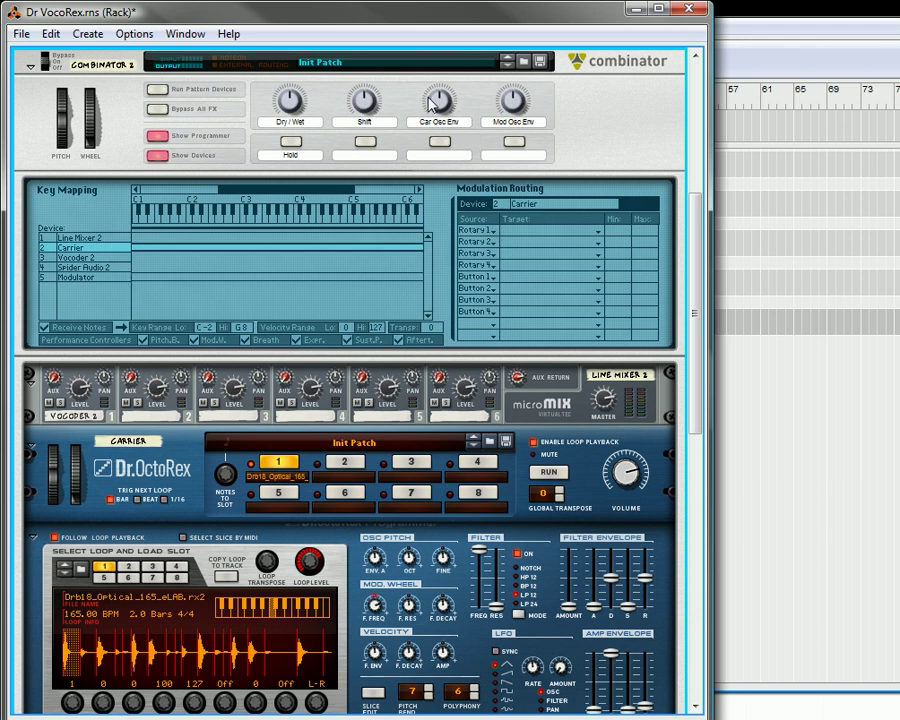
pyautogui.click(514, 255)
pyautogui.moveTo(560, 337)
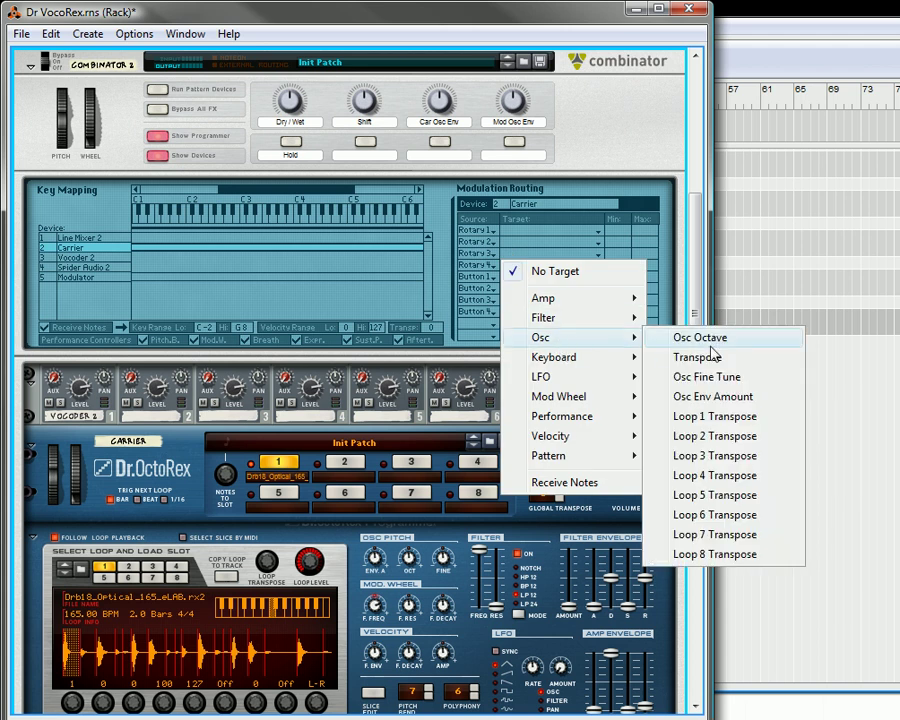
pyautogui.click(704, 397)
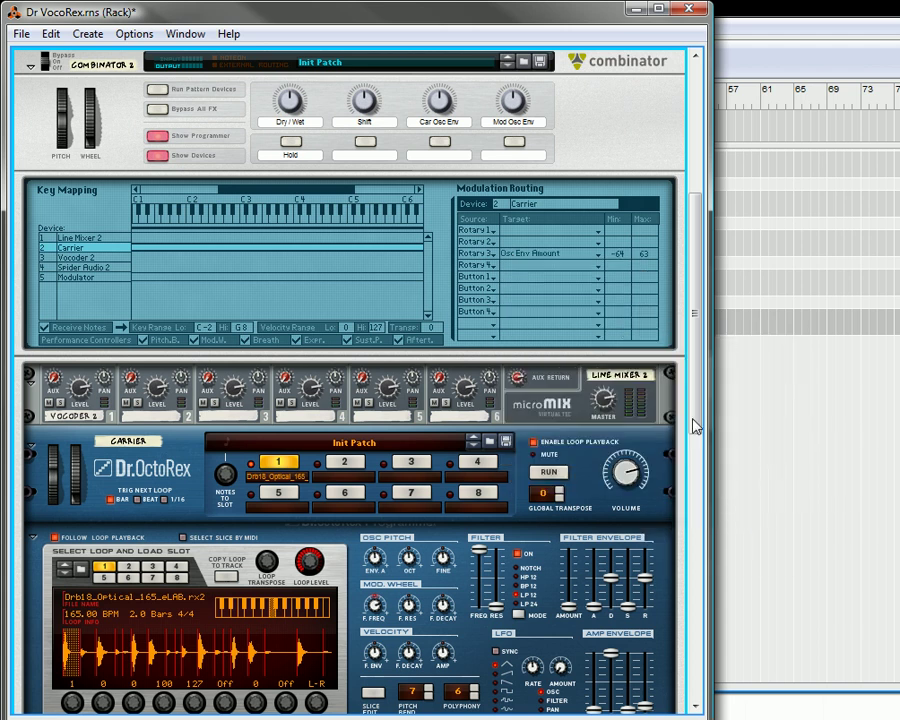
pyautogui.click(118, 268)
pyautogui.click(118, 278)
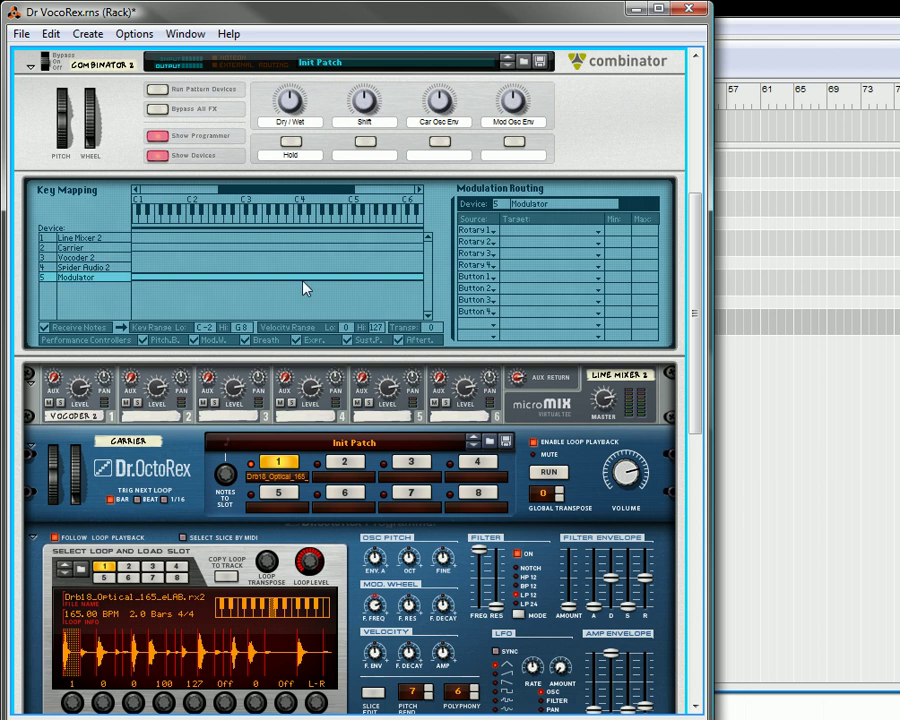
pyautogui.click(514, 264)
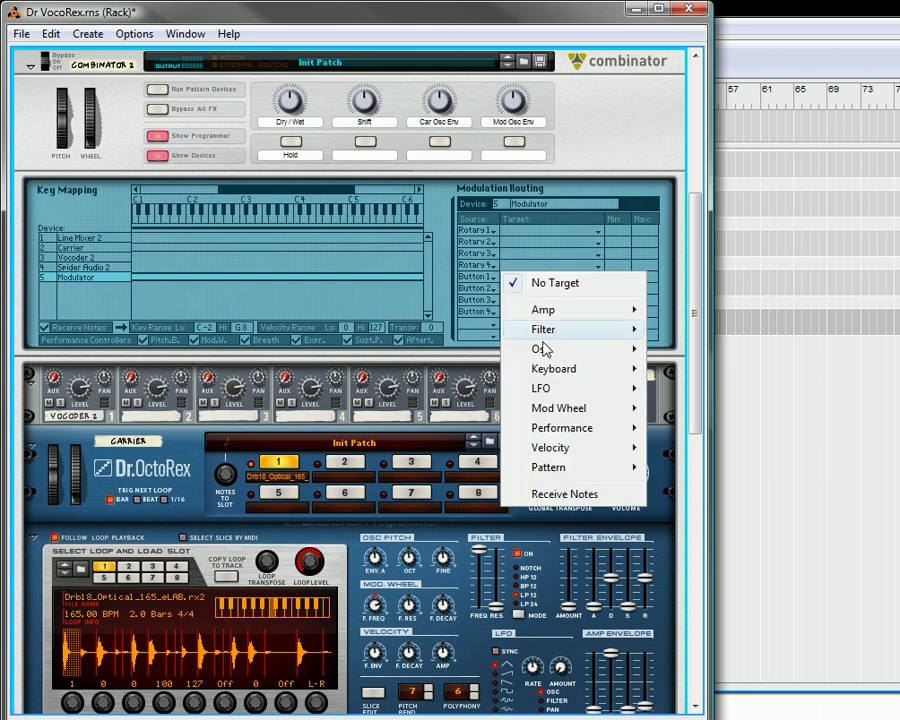
pyautogui.moveTo(546, 352)
pyautogui.click(712, 408)
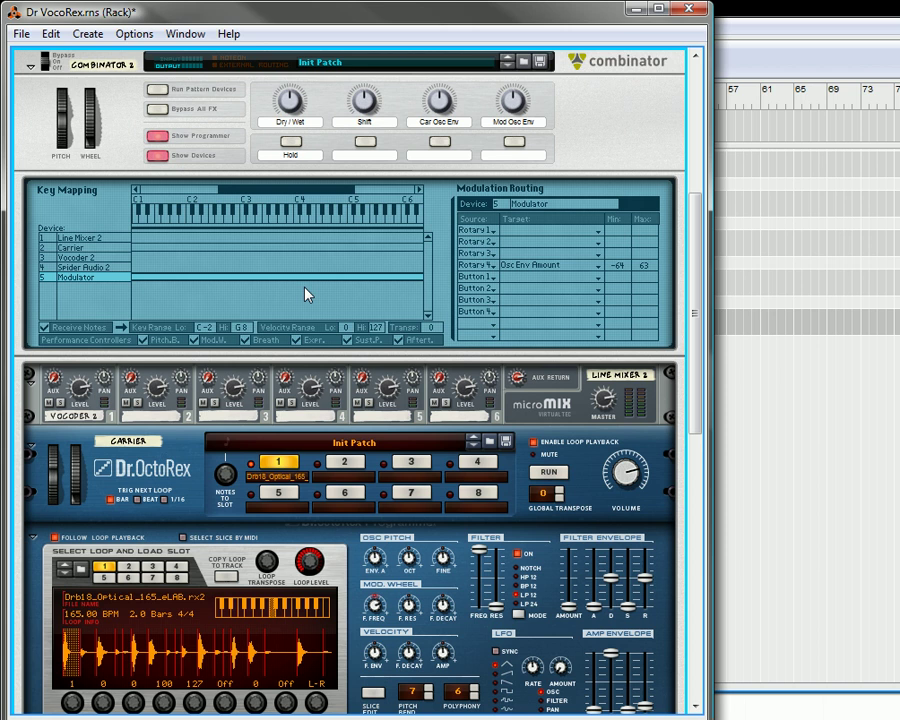
# - Test the routing by sweeping the Dry/Wet, Shift, Car and Mod Osc Env knobs, then stop playback
pyautogui.scroll(10, 300, 300)
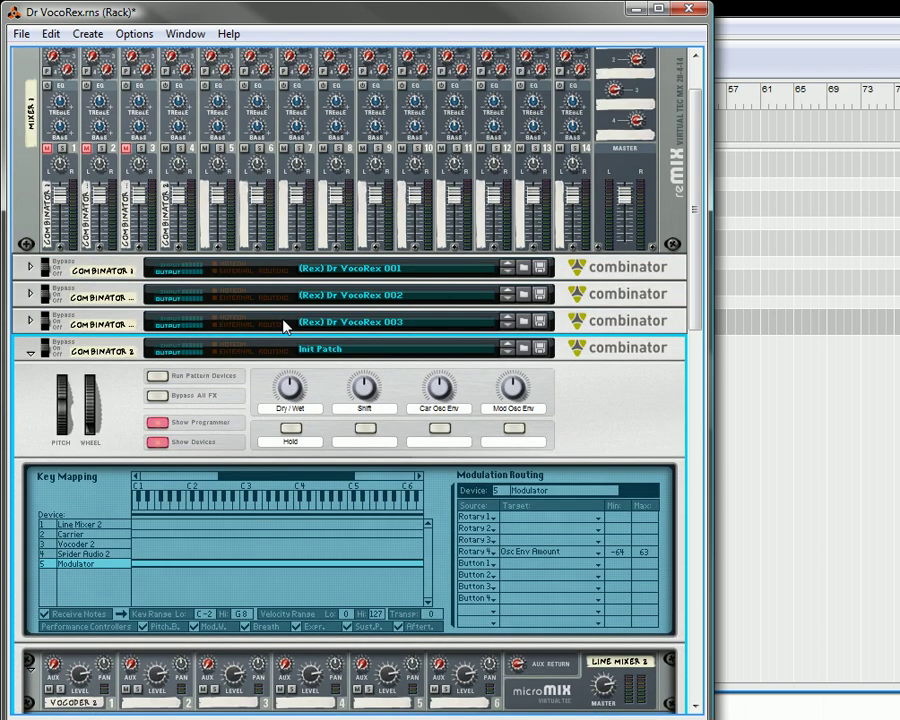
pyautogui.scroll(-10, 284, 325)
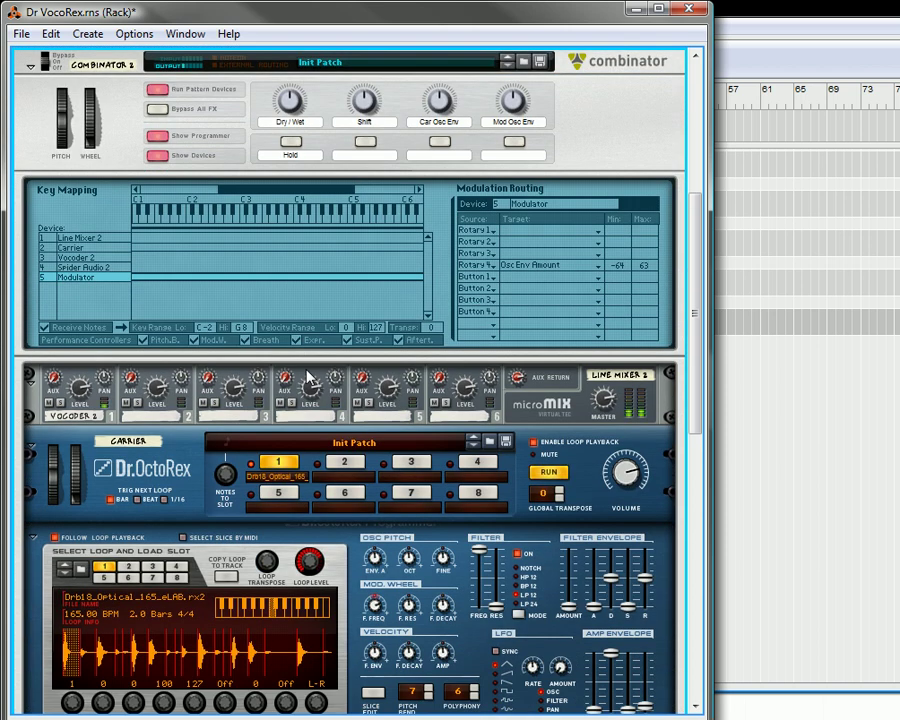
pyautogui.scroll(3, 307, 378)
pyautogui.moveTo(296, 183)
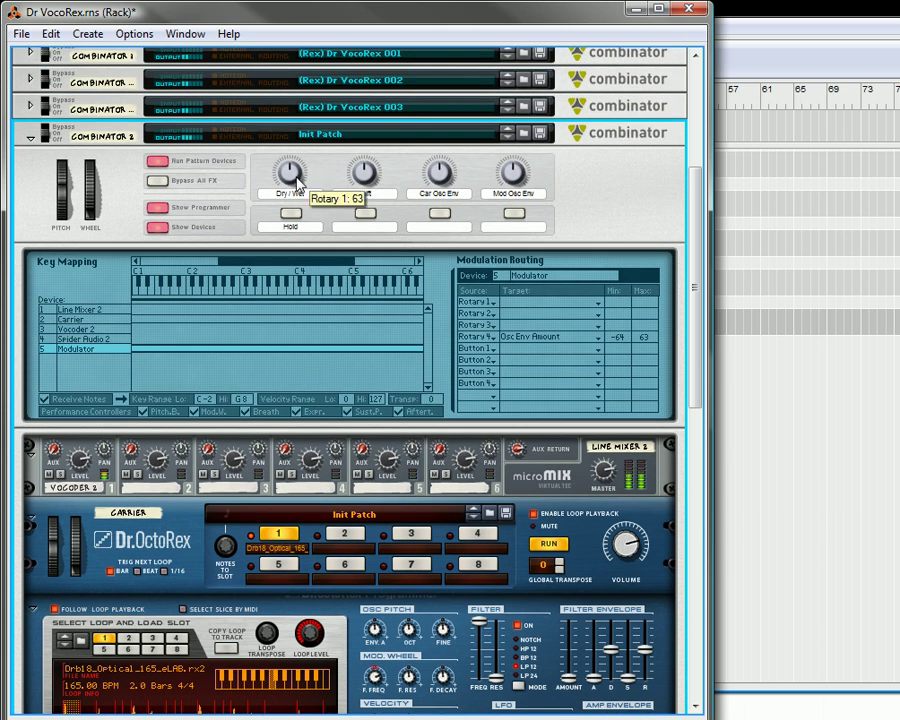
pyautogui.moveTo(296, 183); pyautogui.dragTo(372, 188)
pyautogui.moveTo(440, 182); pyautogui.dragTo(526, 190)
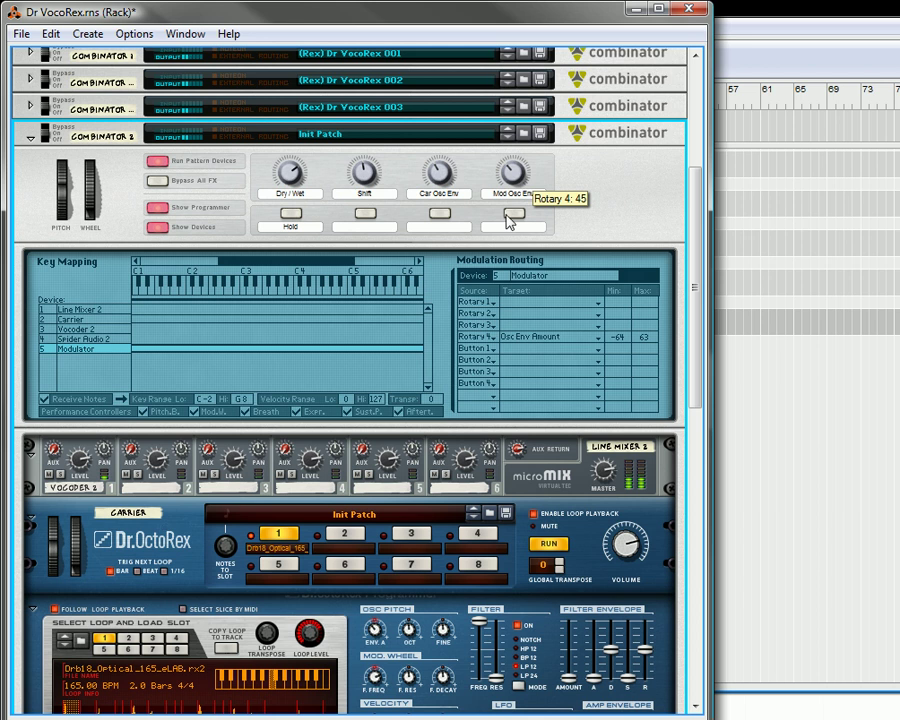
pyautogui.moveTo(520, 184)
pyautogui.mouseDown()
pyautogui.moveTo(519, 170)
pyautogui.moveTo(520, 190)
pyautogui.mouseUp()
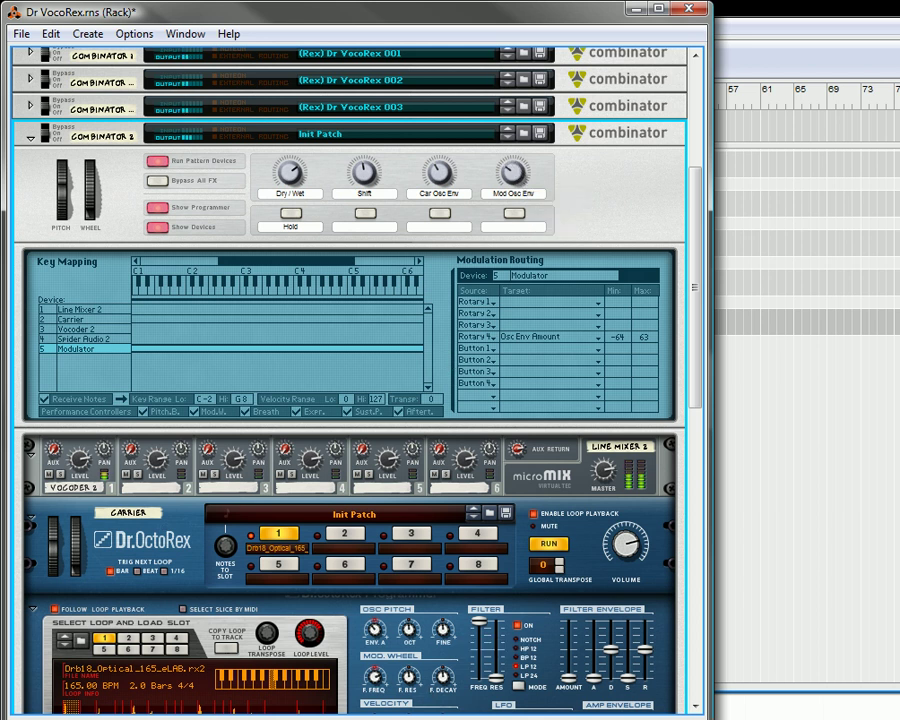
pyautogui.press('space')
# - Hide Combinator 2's devices and programmer, mute its channel, and unmute Dr VocoRex 003's channel
pyautogui.click(163, 229)
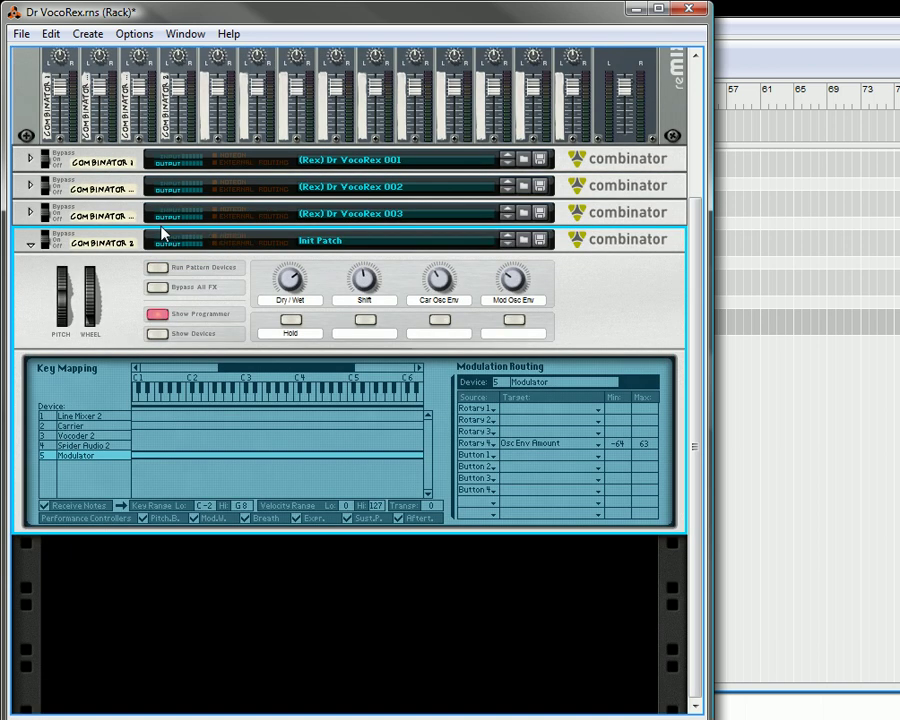
pyautogui.click(153, 314)
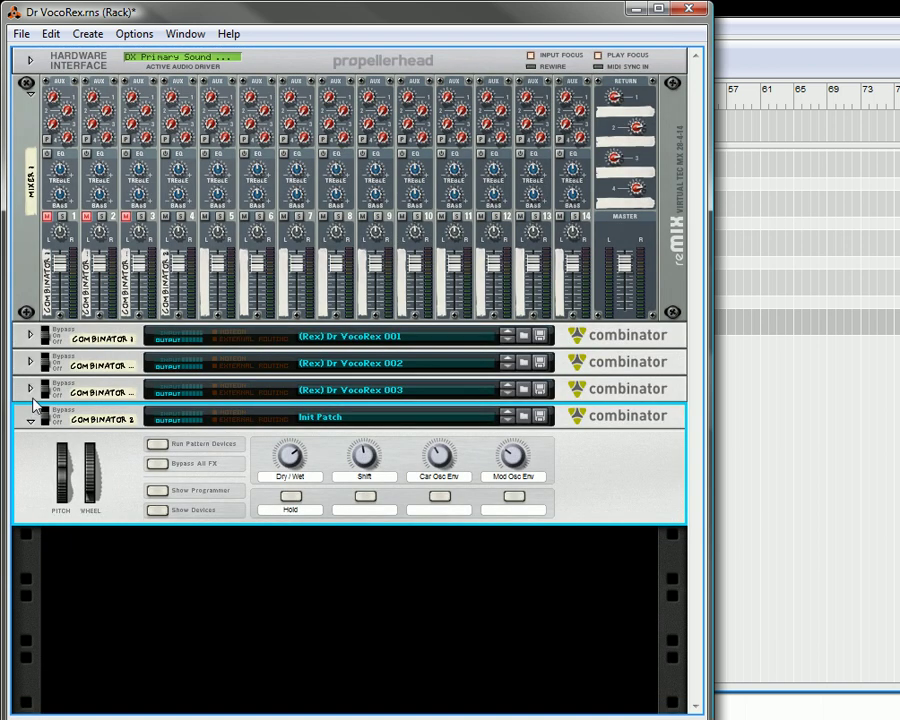
pyautogui.click(166, 216)
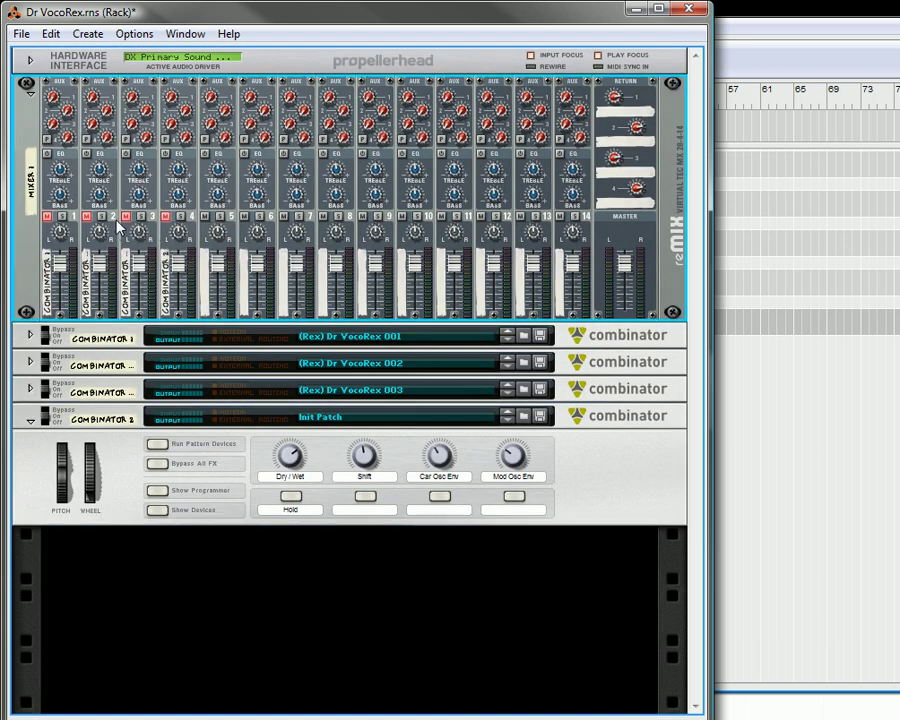
pyautogui.click(126, 216)
# - Unfold Dr VocoRex 003, show its devices, expand the BV512 and inspect the rear cabling
pyautogui.click(30, 391)
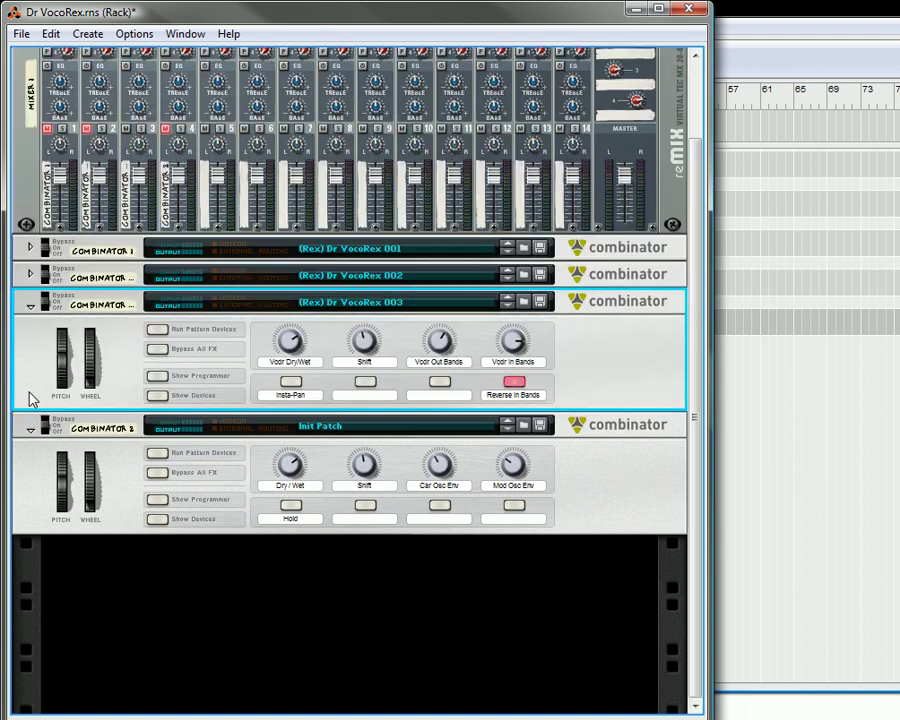
pyautogui.click(157, 396)
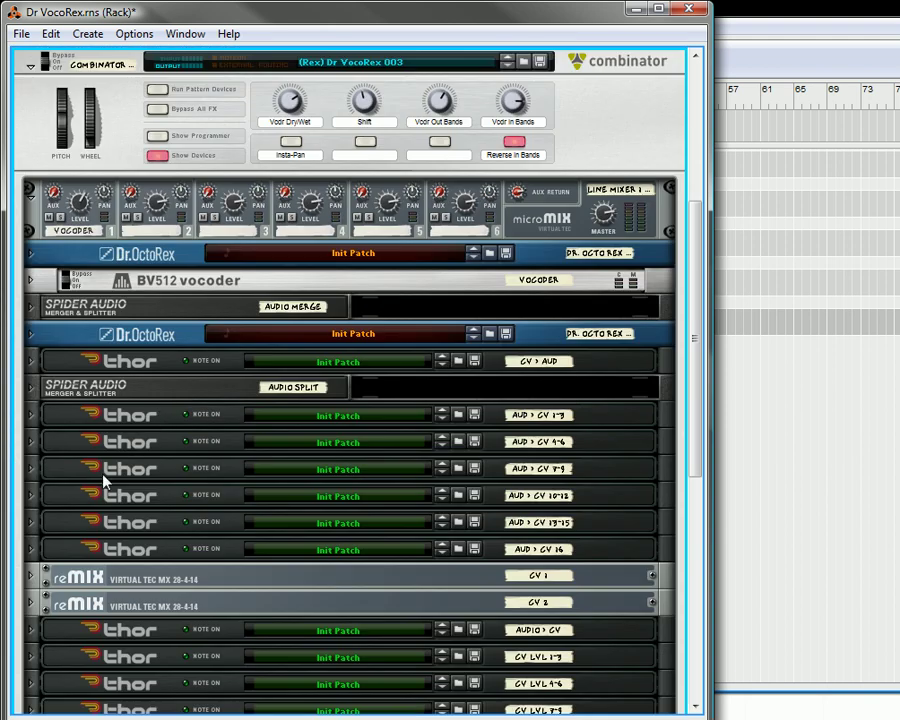
pyautogui.scroll(-5, 88, 510)
pyautogui.scroll(3, 161, 410)
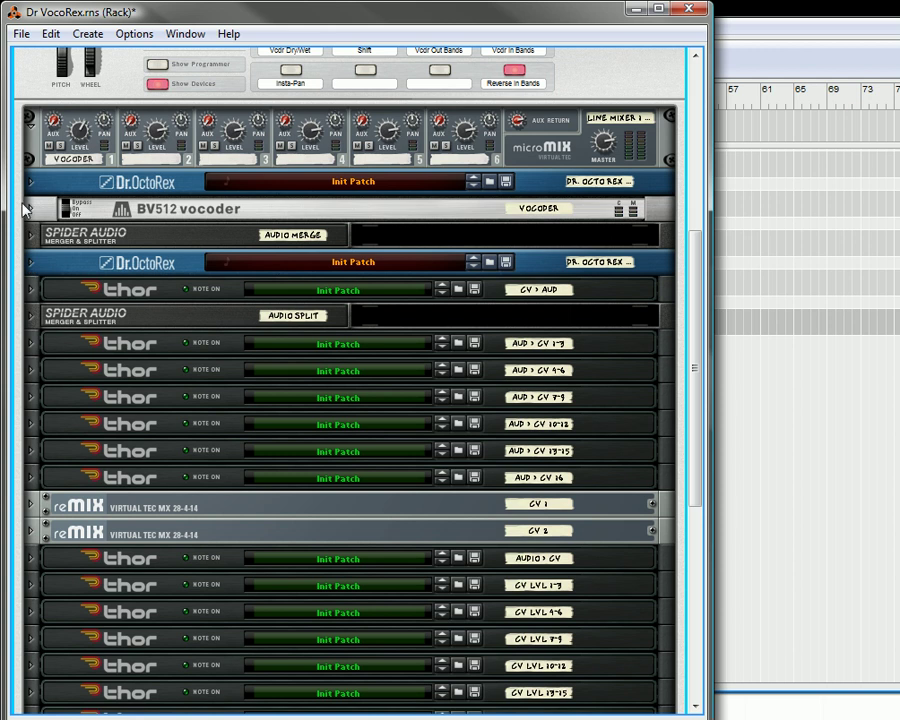
pyautogui.click(32, 209)
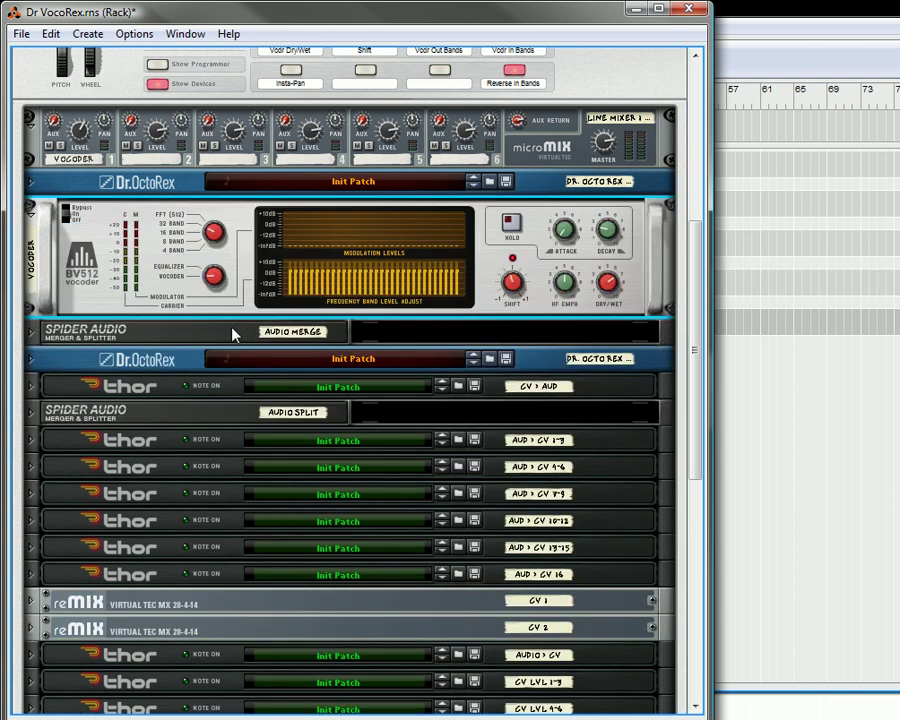
pyautogui.press('Tab')
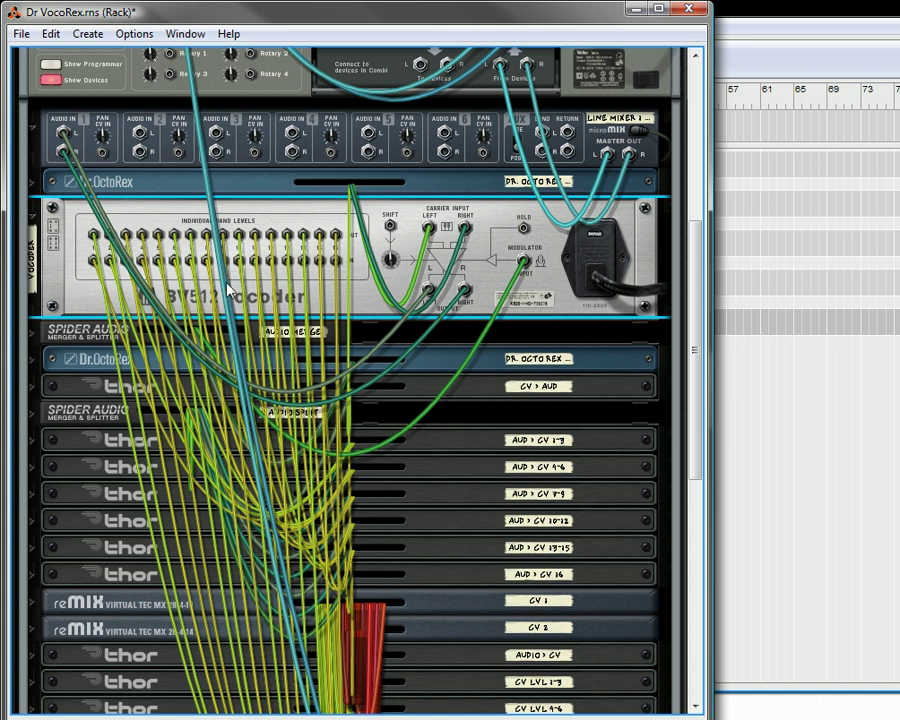
pyautogui.press('Tab')
# - Turn off Reverse in Bands and adjust Vocdr In Bands, ending at 47
pyautogui.scroll(3, 304, 262)
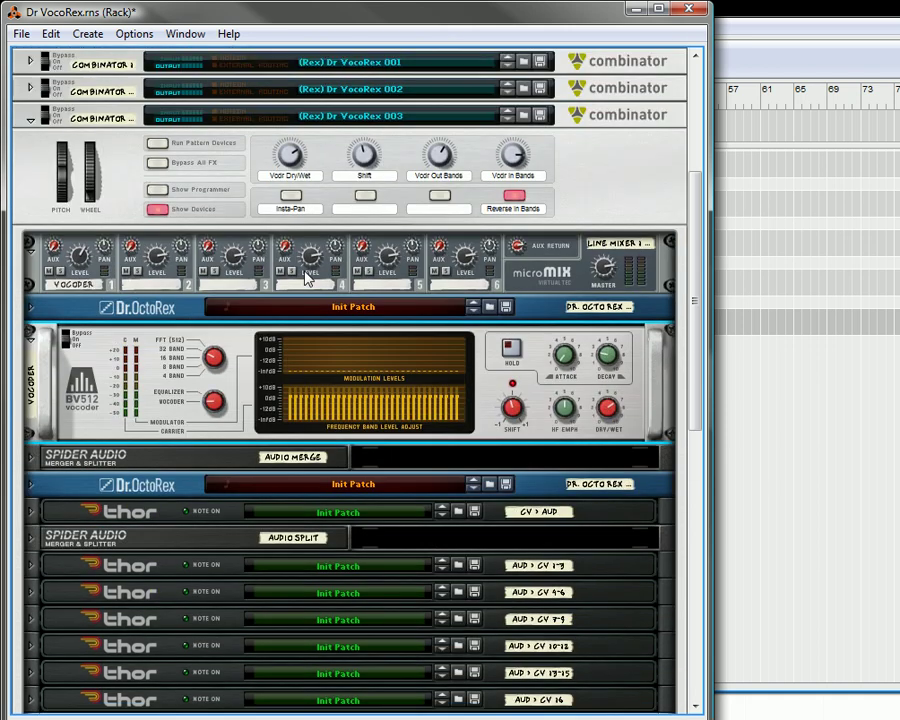
pyautogui.scroll(2, 307, 278)
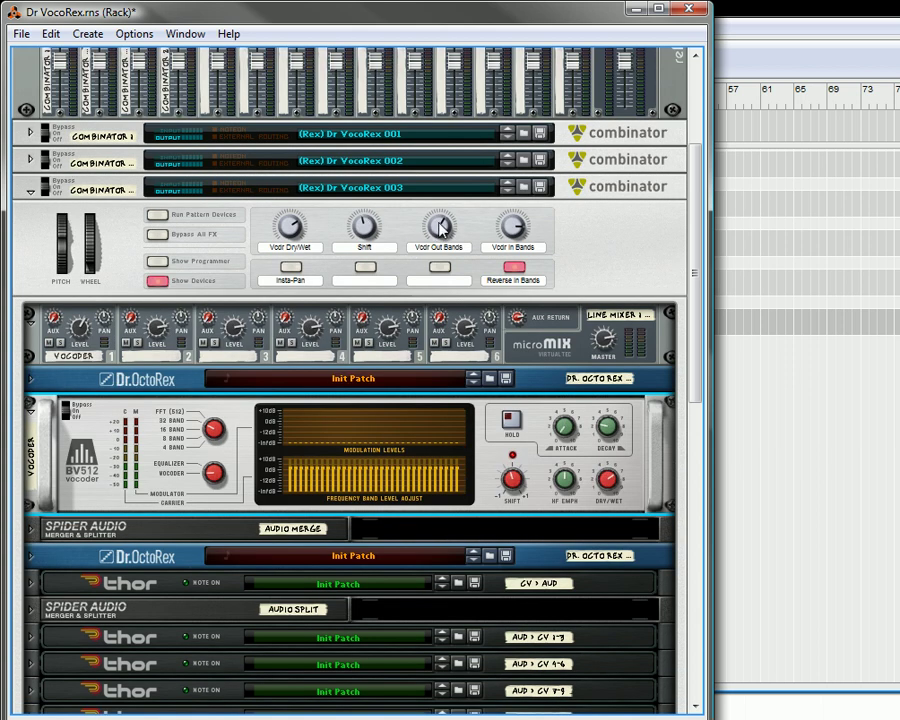
pyautogui.moveTo(517, 244)
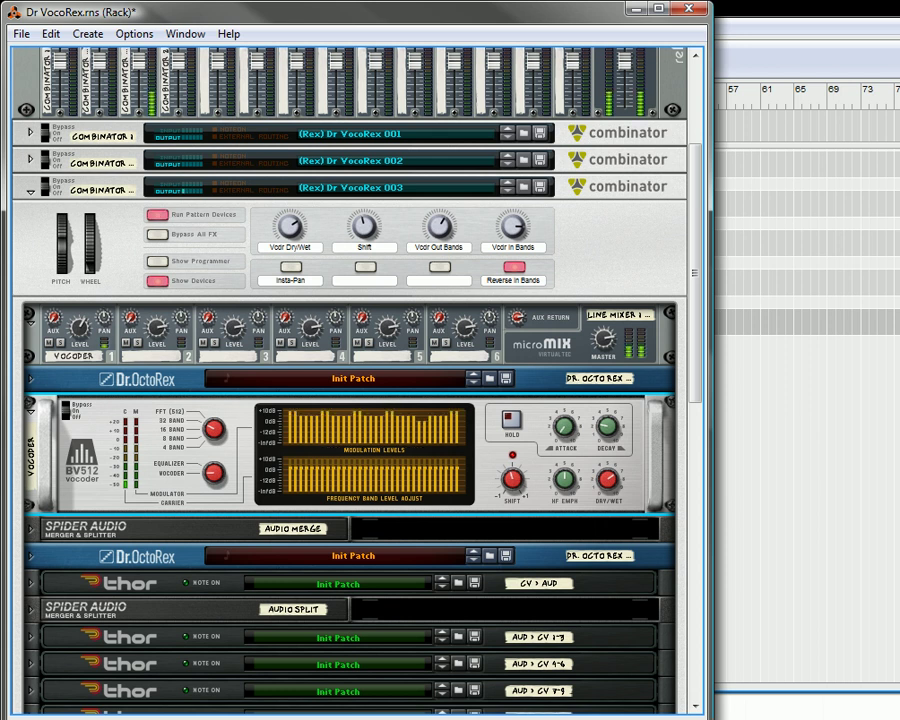
pyautogui.scroll(2, 325, 453)
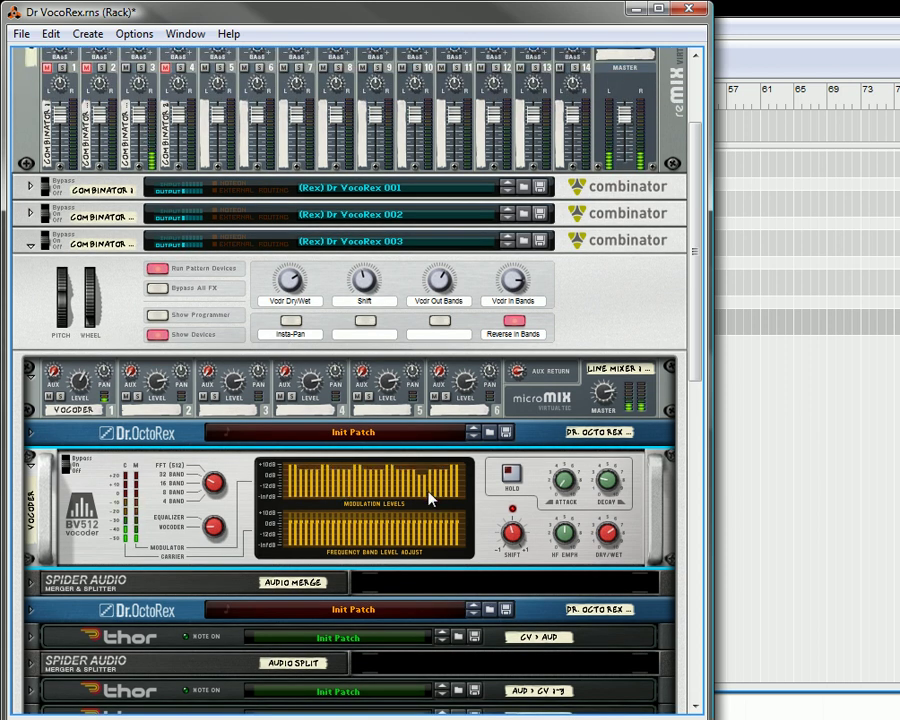
pyautogui.click(516, 328)
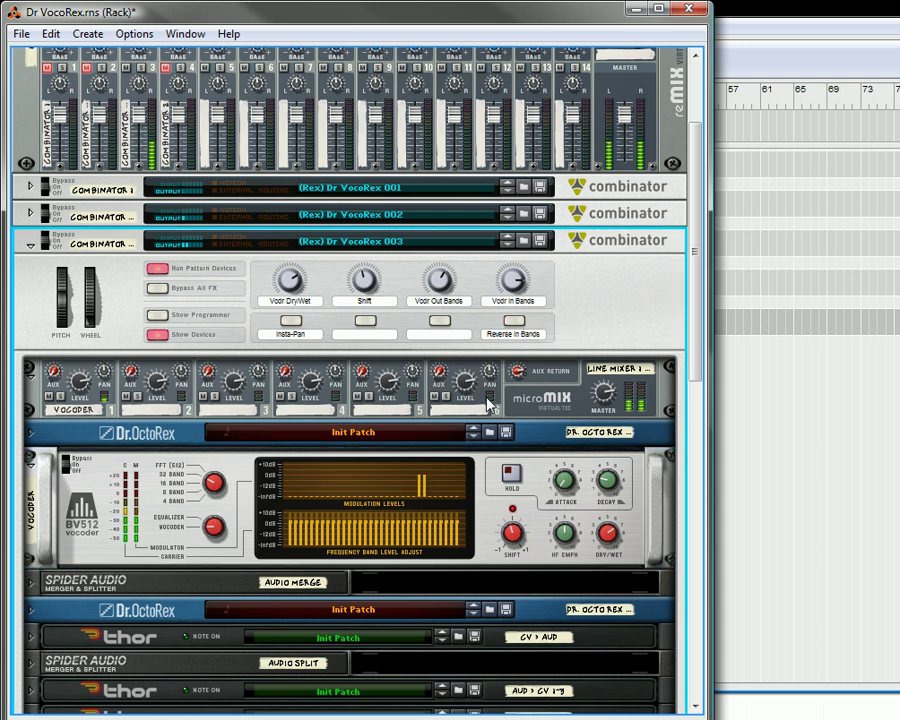
pyautogui.moveTo(507, 287); pyautogui.dragTo(537, 240)
pyautogui.moveTo(514, 282); pyautogui.dragTo(511, 320)
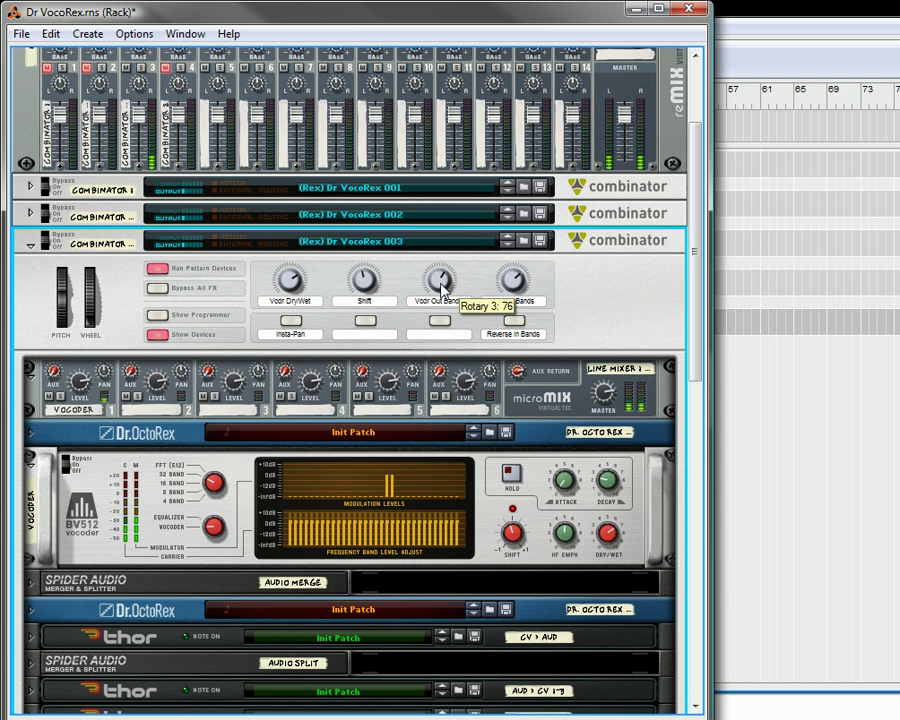
# - Set Vocdr Out Bands to 122 and Shift to 65, nudge Dry/Wet, toggle Insta-Pan, re-enable Reverse in Bands
pyautogui.moveTo(442, 289); pyautogui.dragTo(450, 315)
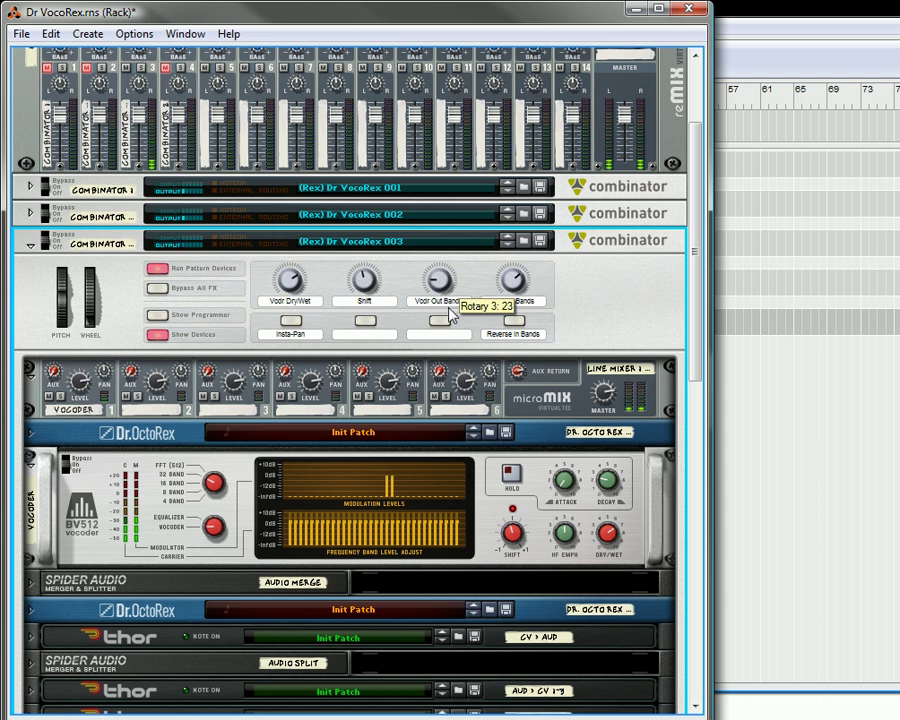
pyautogui.moveTo(450, 315); pyautogui.dragTo(466, 283)
pyautogui.moveTo(372, 282)
pyautogui.mouseDown()
pyautogui.moveTo(378, 257)
pyautogui.moveTo(381, 290)
pyautogui.moveTo(384, 276)
pyautogui.mouseUp()
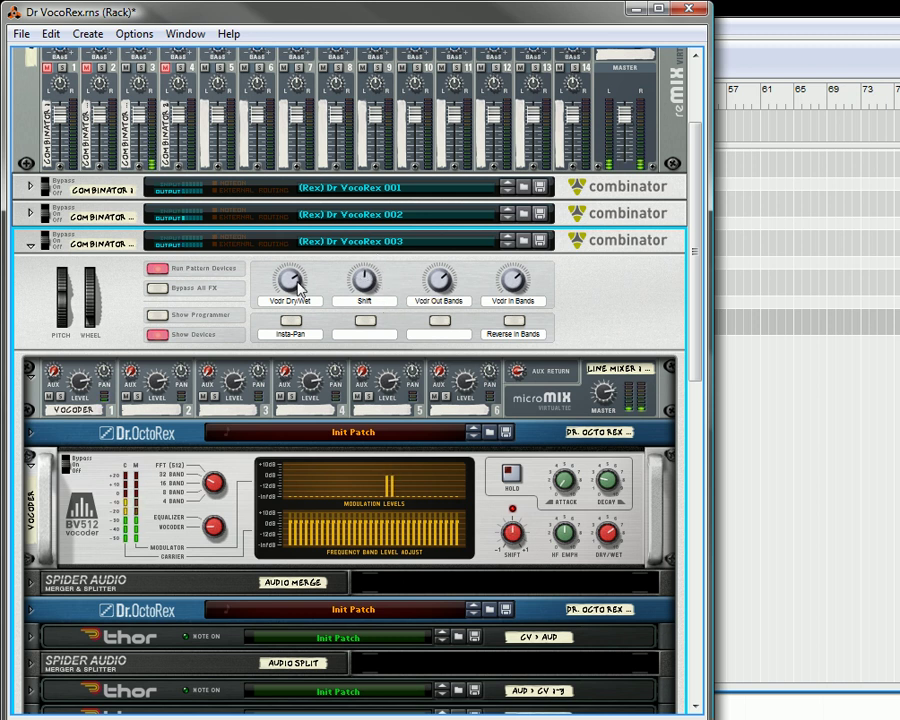
pyautogui.moveTo(297, 284); pyautogui.dragTo(297, 287)
pyautogui.click(290, 319)
pyautogui.click(513, 320)
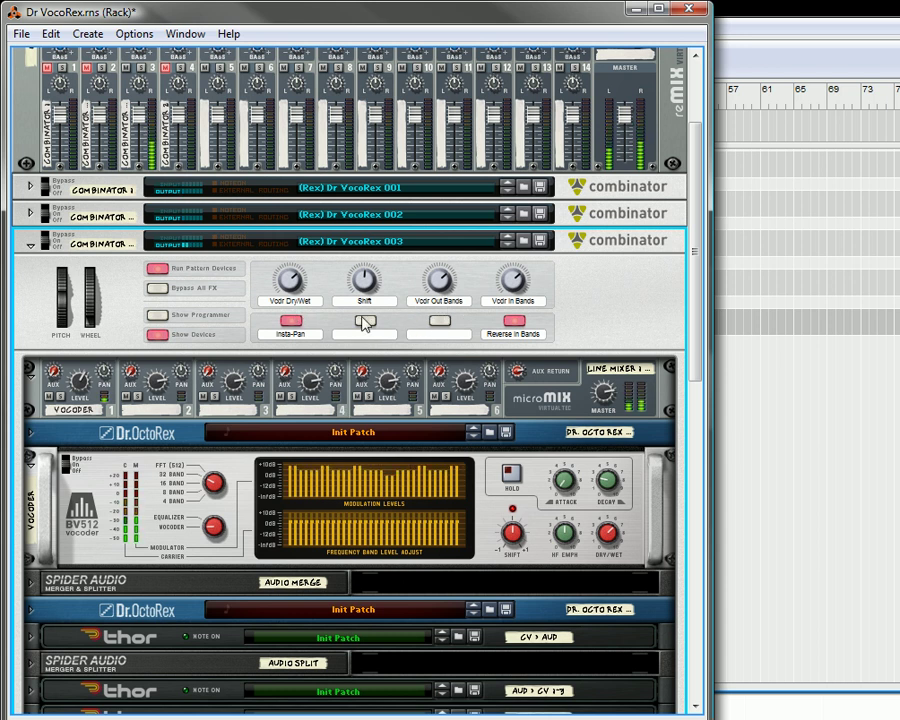
pyautogui.click(290, 320)
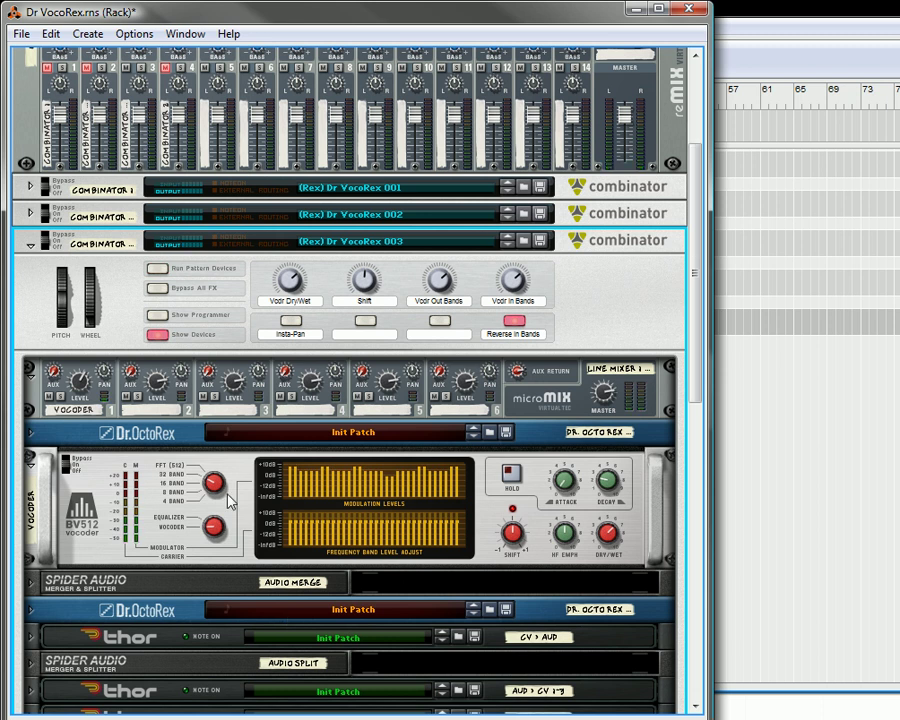
# - Flip the rack to its rear and briefly expand, then fold, the AUD > CV 1-3 Thor's back panel
pyautogui.scroll(-10, 230, 492)
pyautogui.scroll(-5, 218, 513)
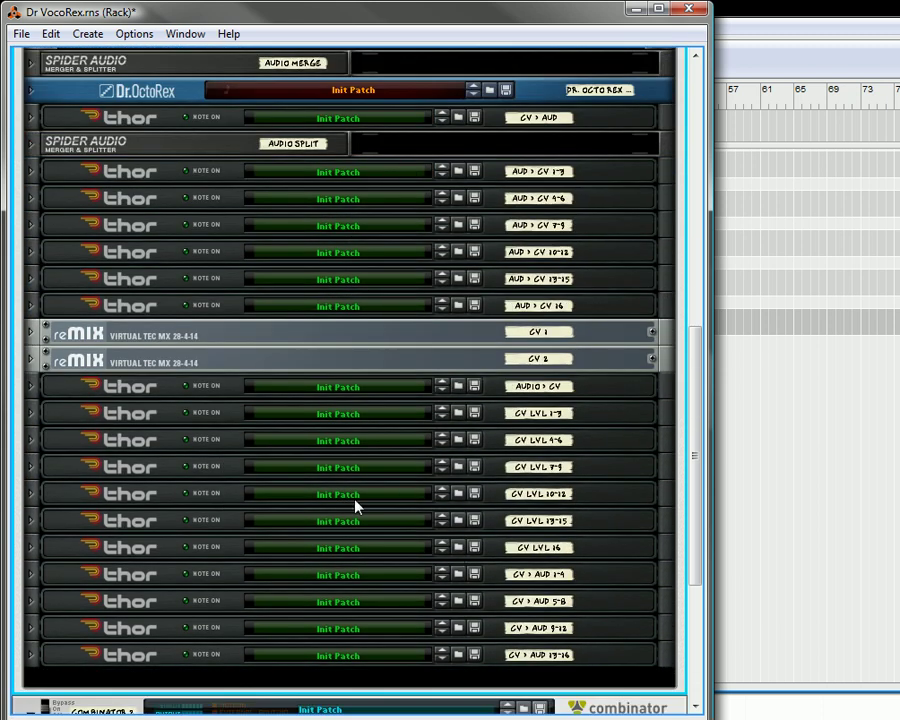
pyautogui.press('Tab')
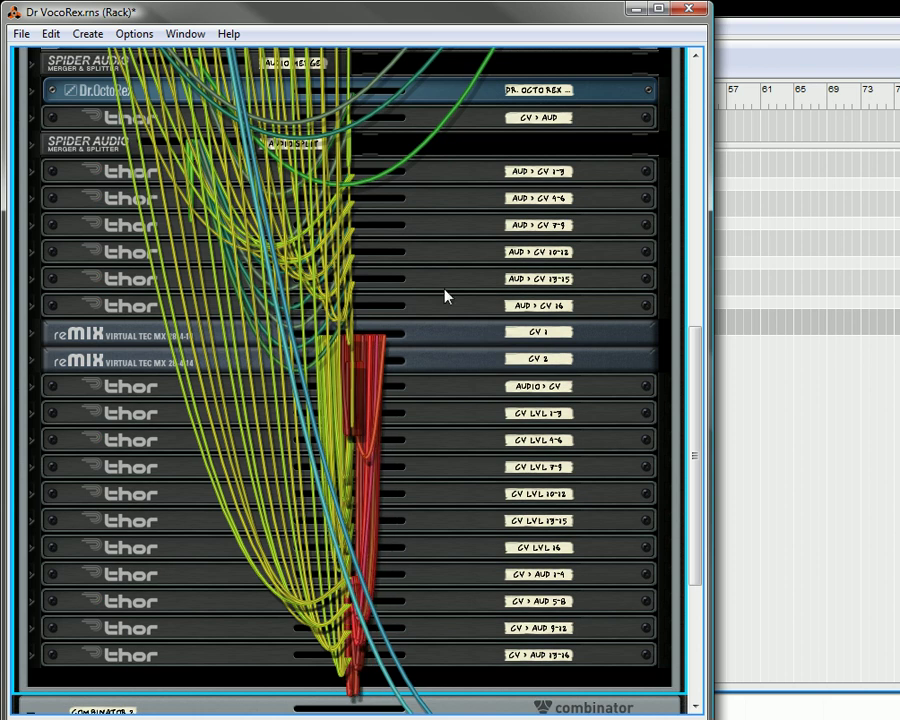
pyautogui.scroll(2, 44, 260)
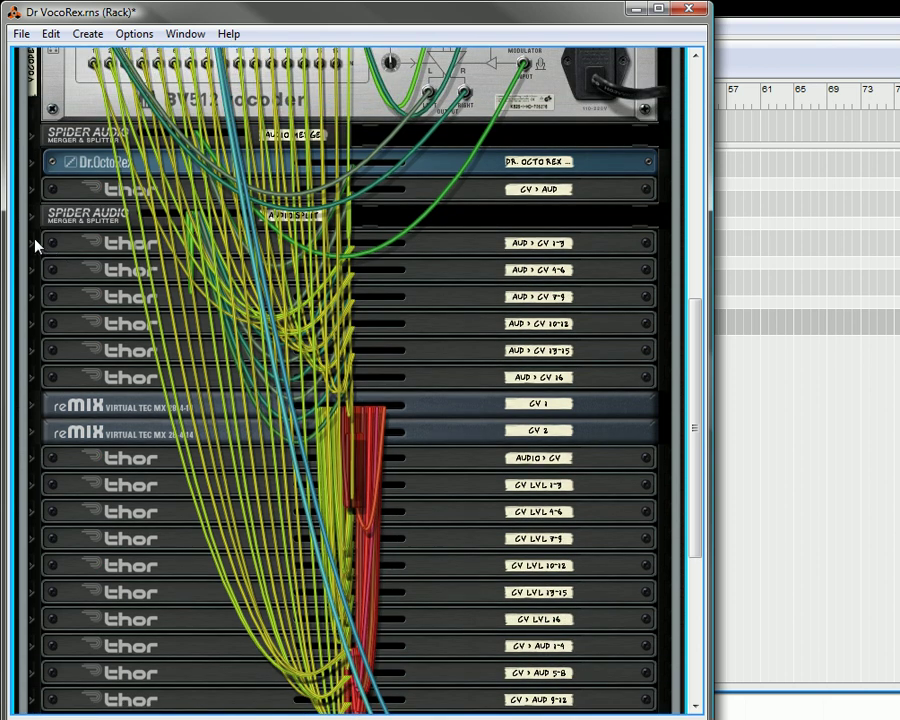
pyautogui.click(36, 244)
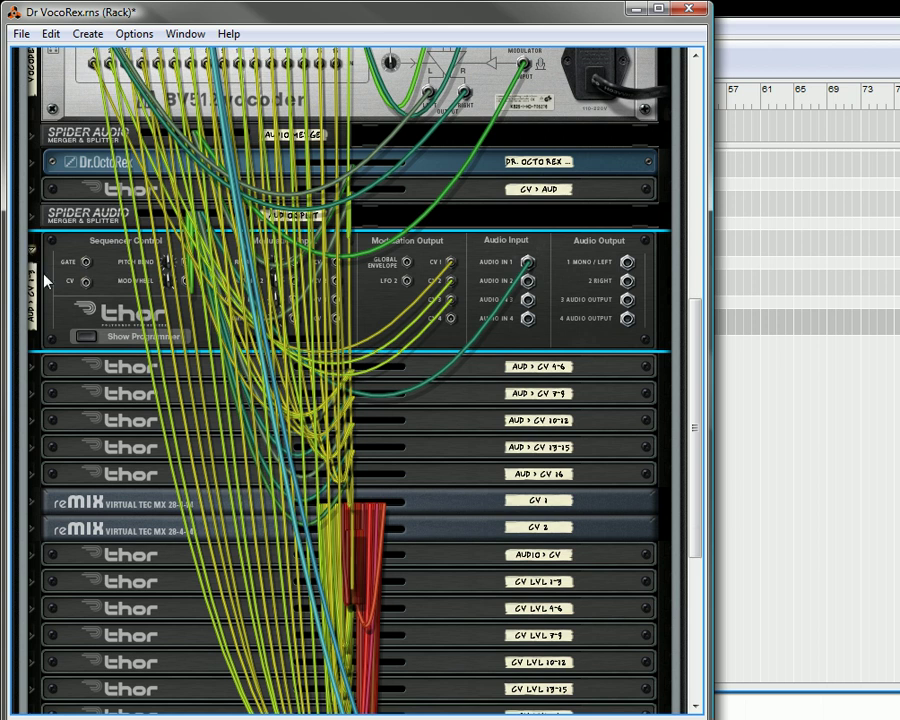
pyautogui.click(30, 257)
pyautogui.scroll(3, 74, 326)
pyautogui.scroll(4, 112, 338)
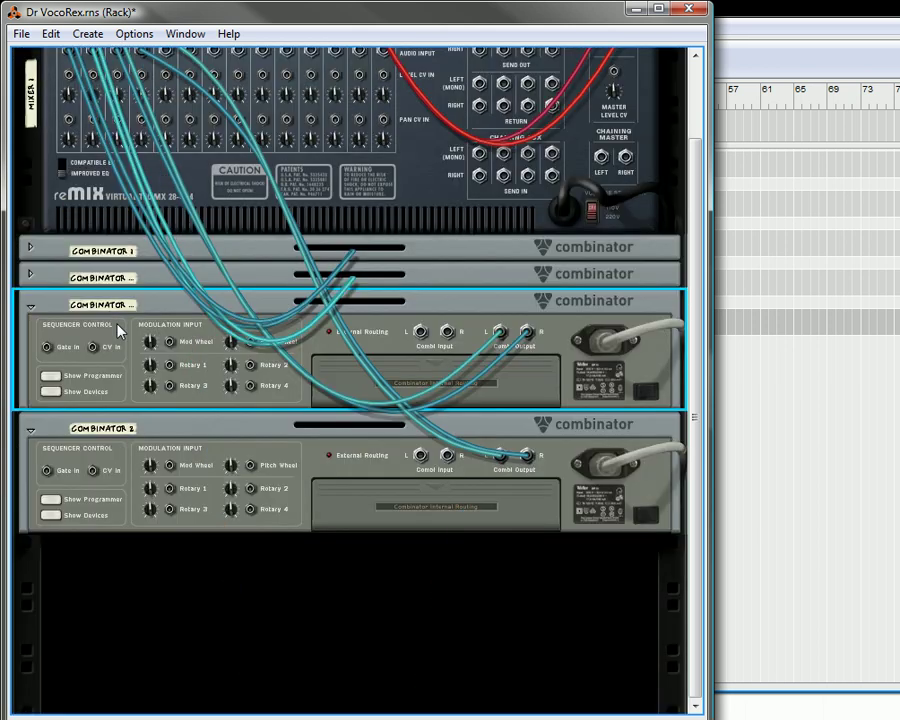
# - Hide Dr VocoRex 003's internal devices and flip the rack back to the front panels
pyautogui.click(50, 187)
pyautogui.press('Tab')
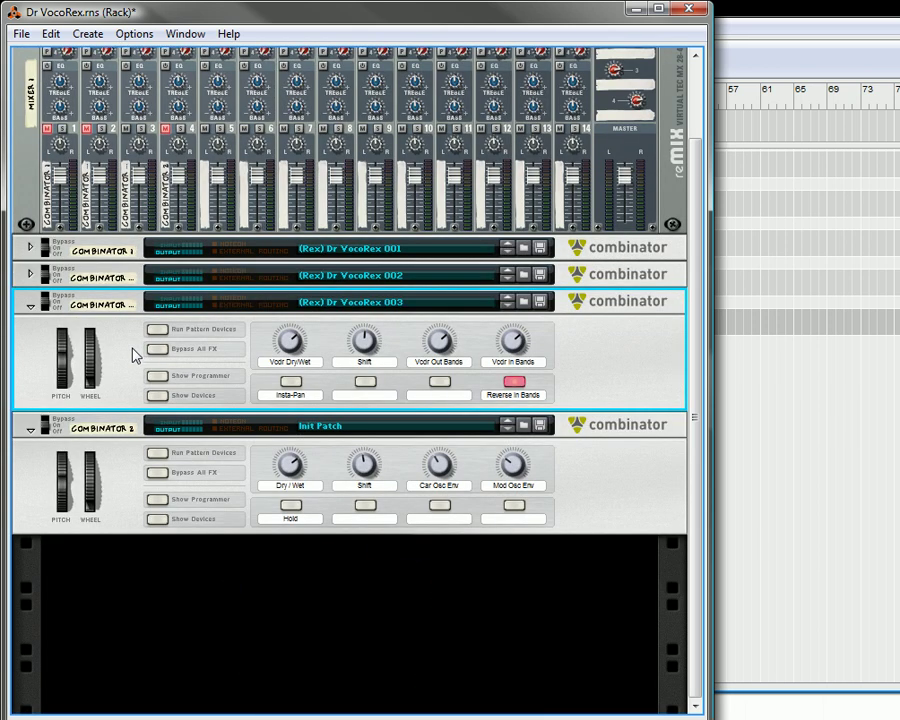